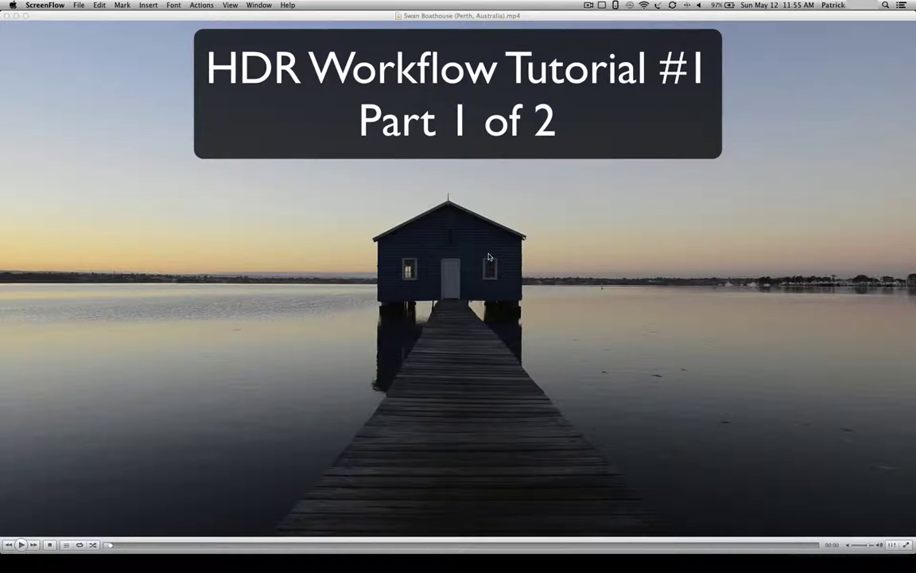
- Play the Swan Boathouse video in VLC and pause it at about 00:32
click(22, 544)
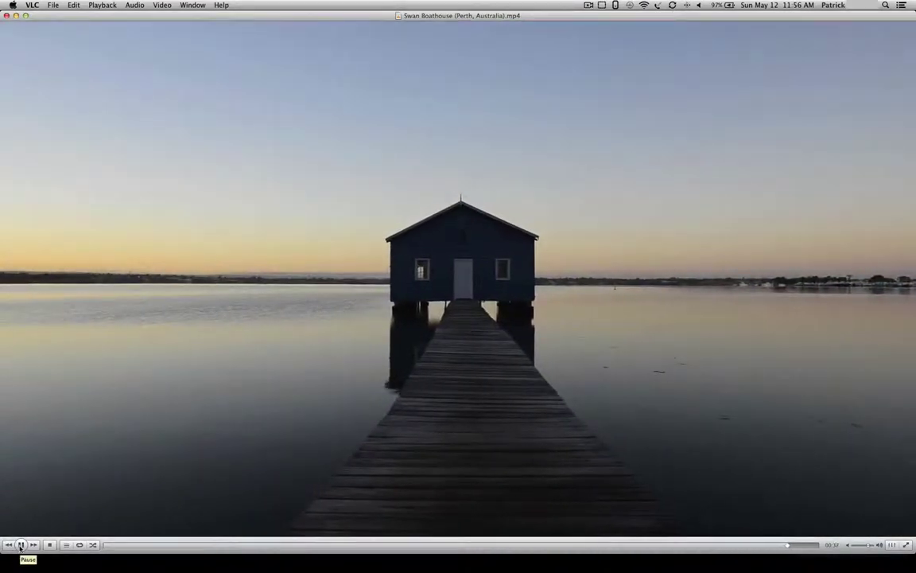
click(20, 545)
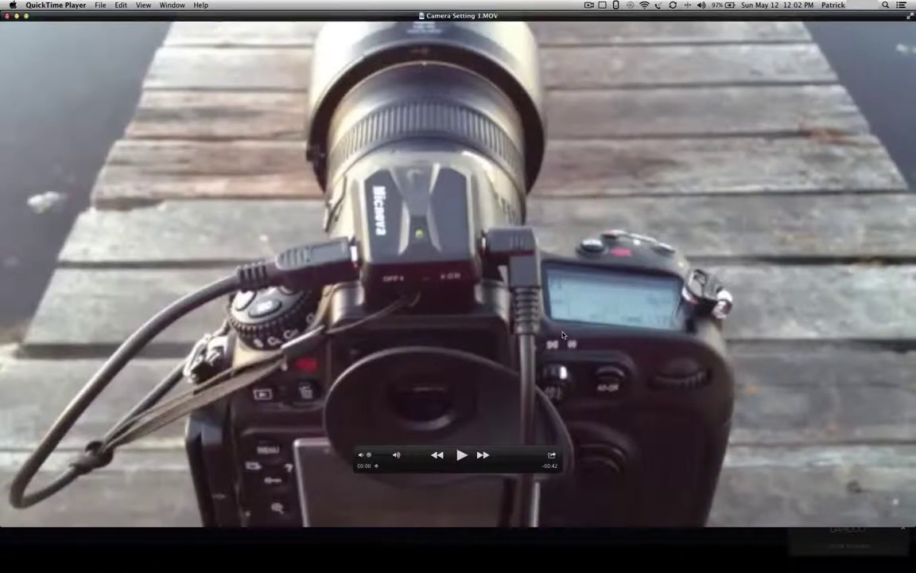
- Play Camera Setting 1.MOV in QuickTime Player through to its end at 00:42
click(461, 456)
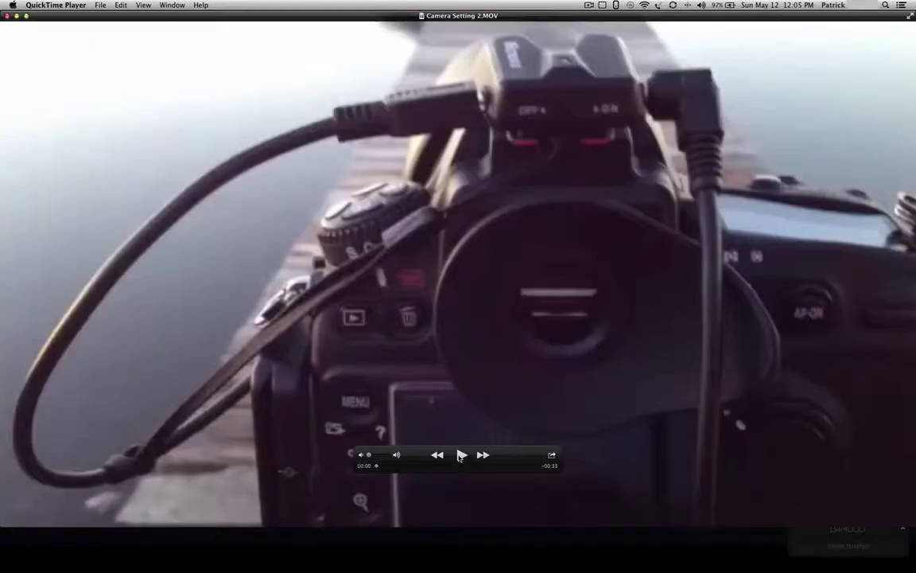
- Advance QuickTime Player to the next clip, Camera Setting 2.MOV
key(space)
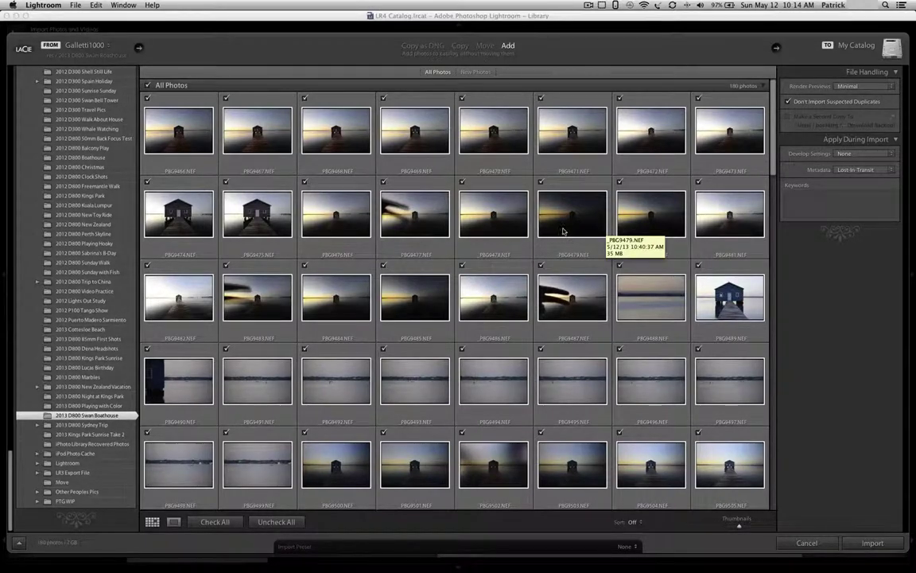
- Review the 180 checked Swan Boathouse thumbnails and import them with Add, leaving files in place
scroll(563, 230, down, 5)
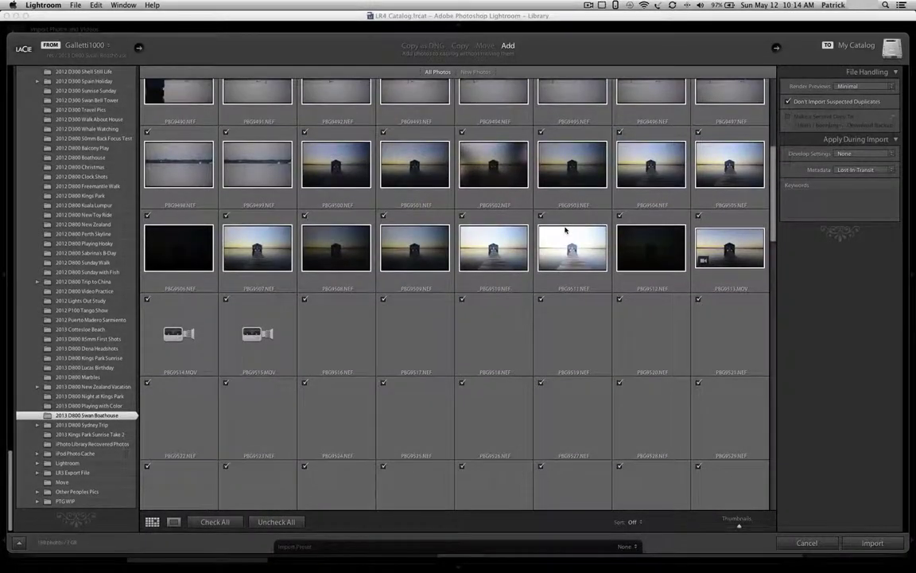
scroll(565, 230, down, 5)
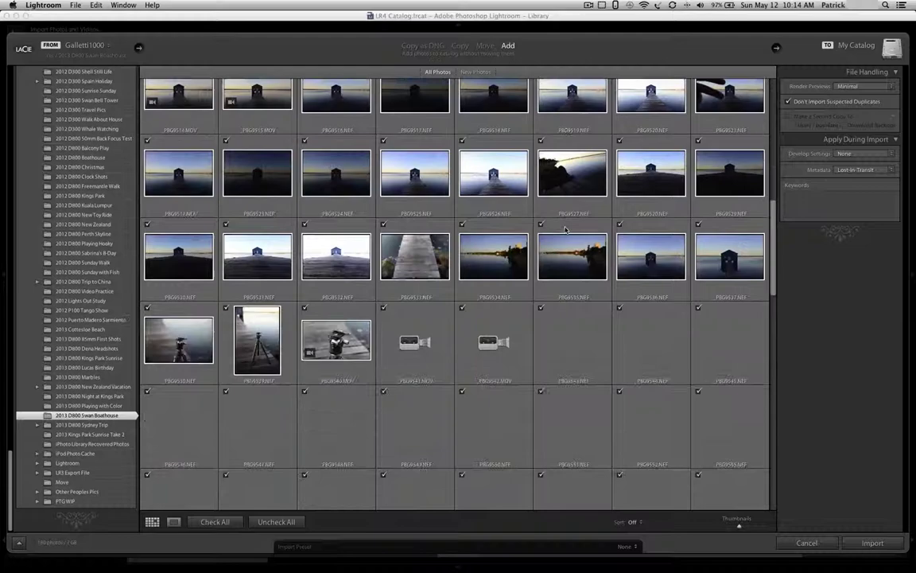
scroll(565, 230, down, 5)
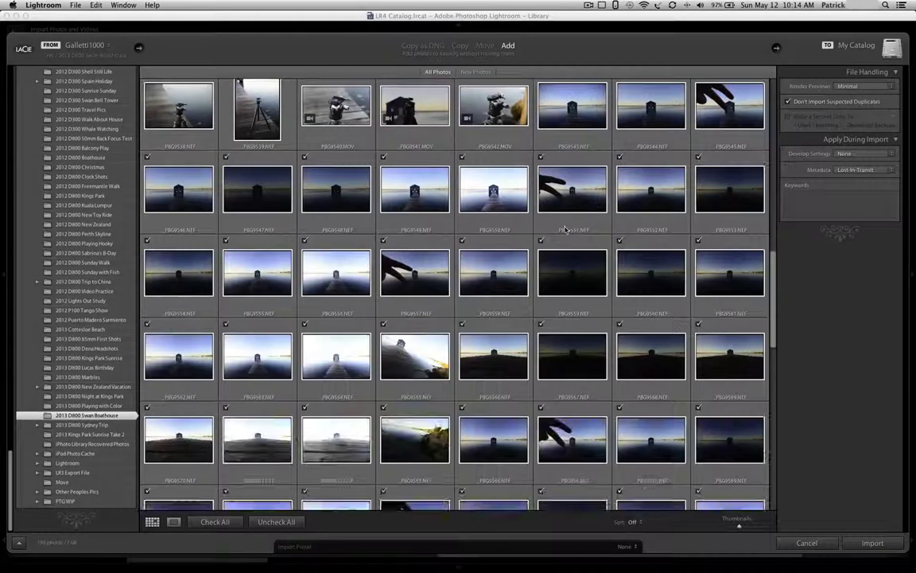
scroll(564, 230, down, 7)
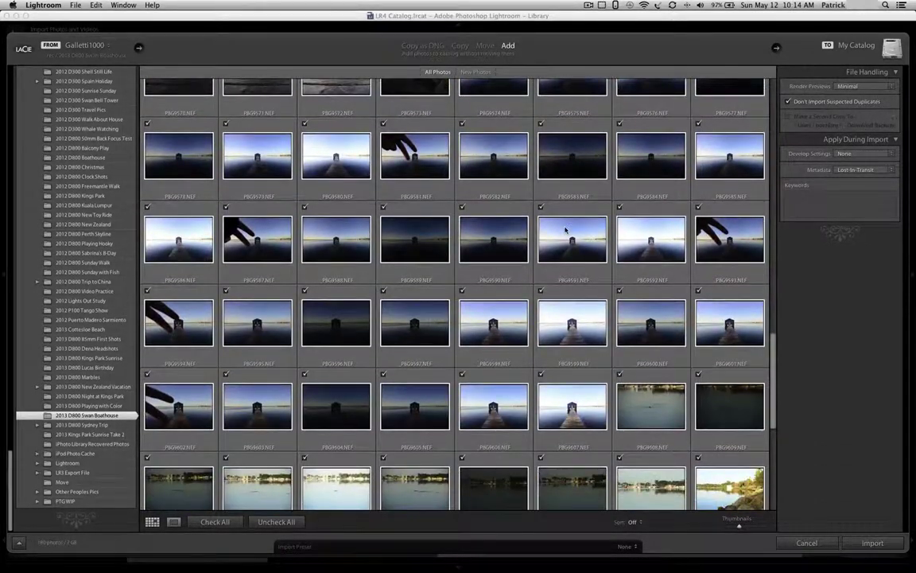
scroll(565, 230, down, 8)
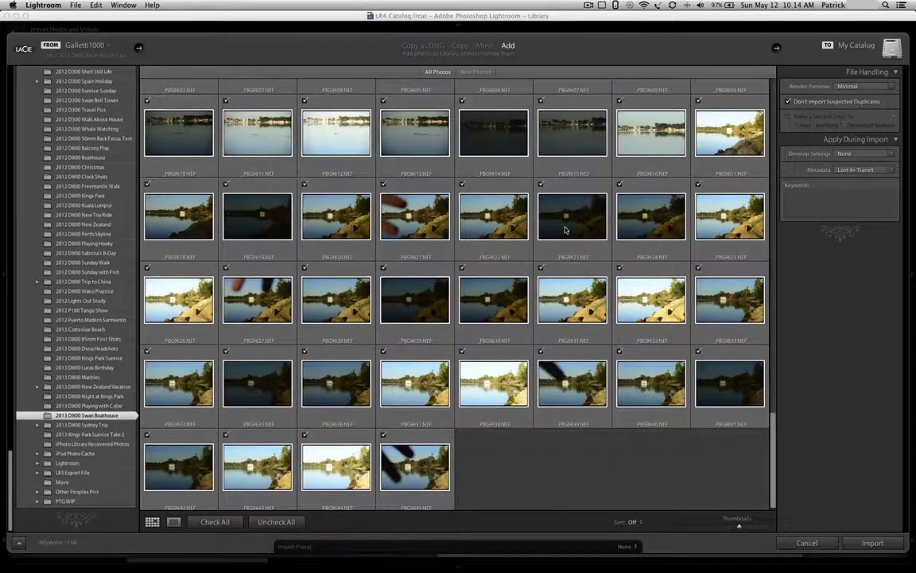
scroll(565, 229, up, 5)
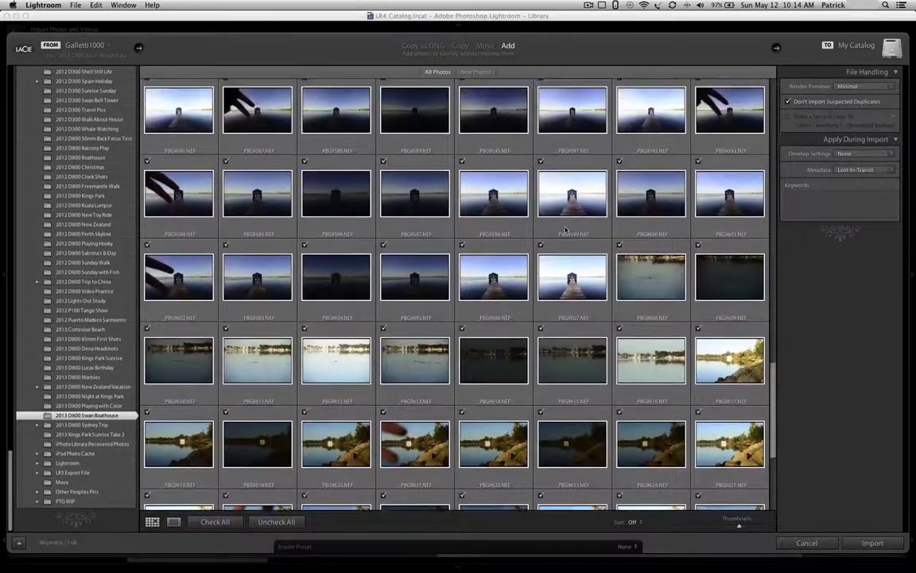
scroll(565, 230, up, 8)
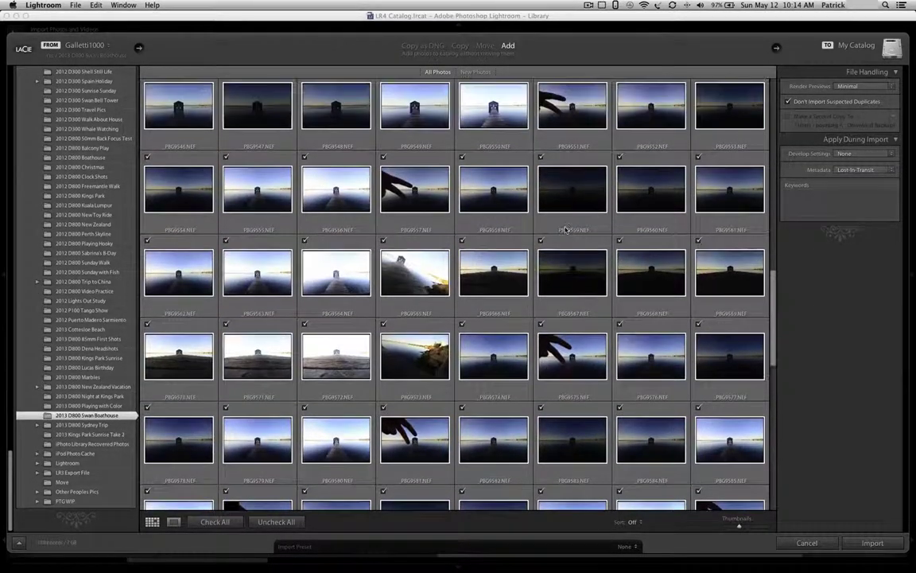
scroll(561, 222, up, 1)
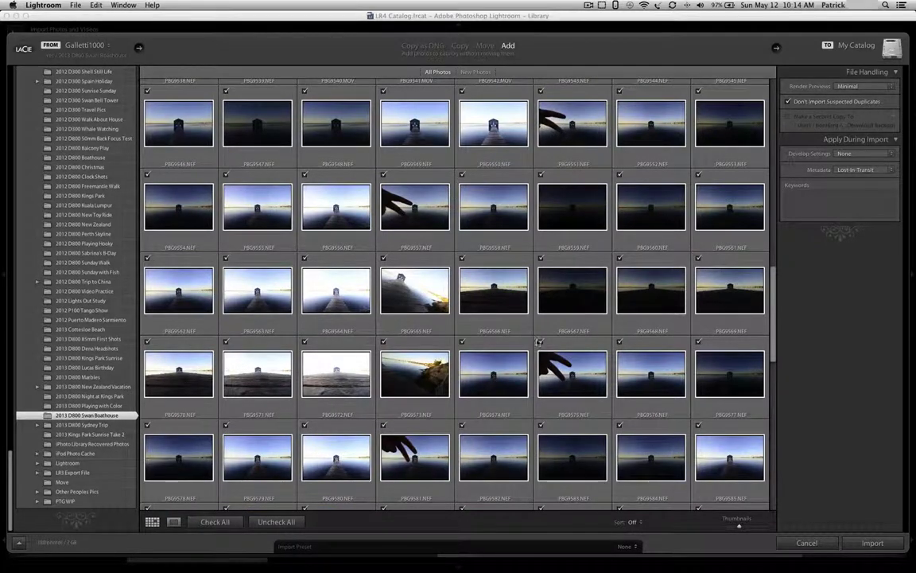
scroll(540, 342, up, 5)
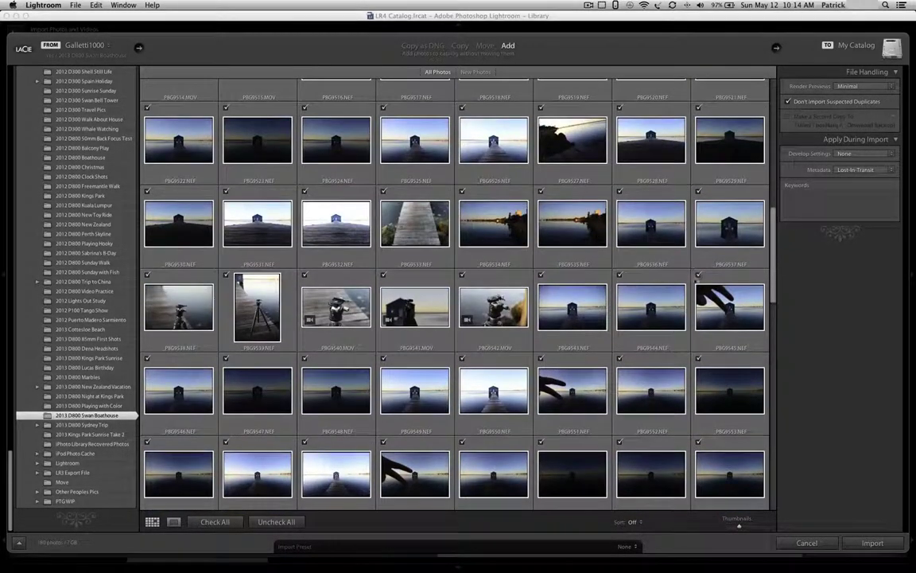
scroll(621, 293, up, 10)
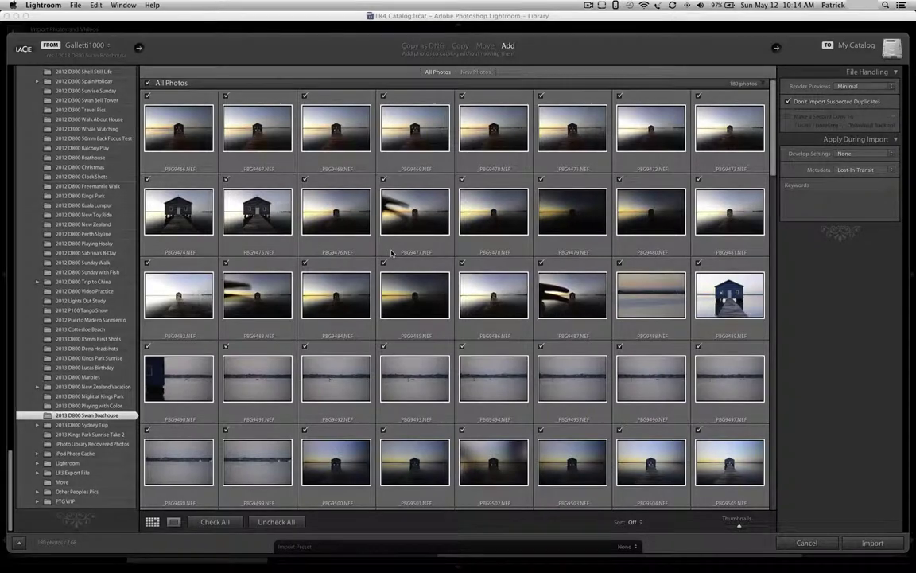
scroll(392, 253, up, 1)
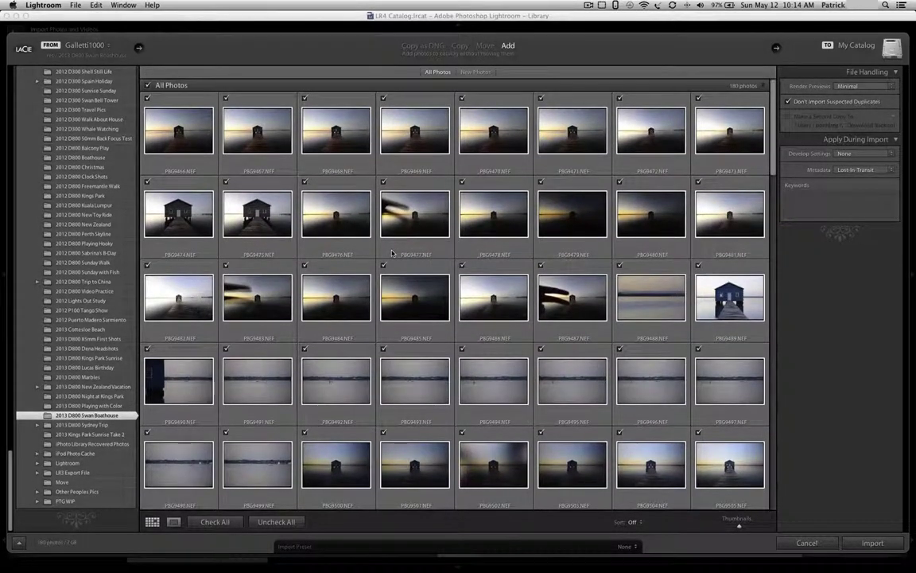
mouse_move(391, 253)
click(872, 543)
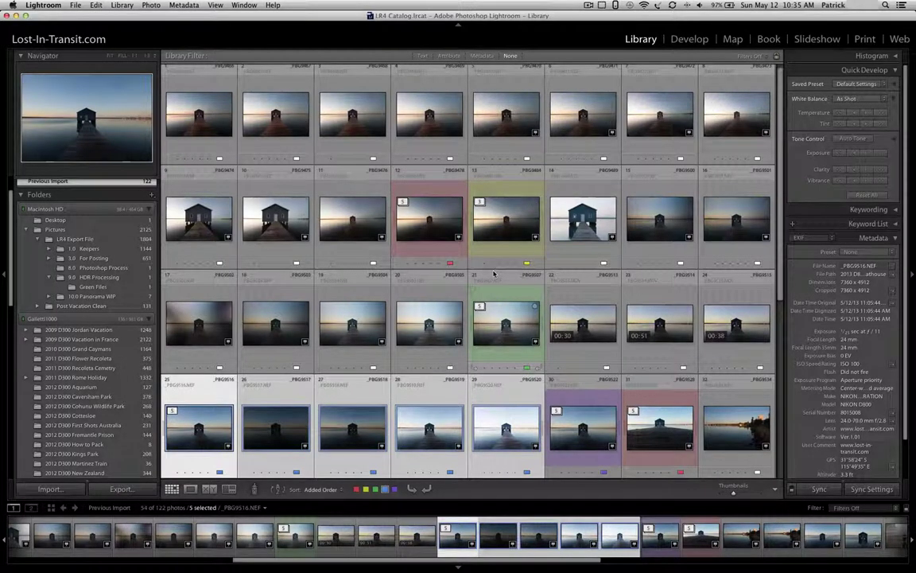
- Select the five bracketed exposures, photos 25 through 29, in the Previous Import grid
scroll(494, 272, down, 2)
scroll(493, 271, down, 5)
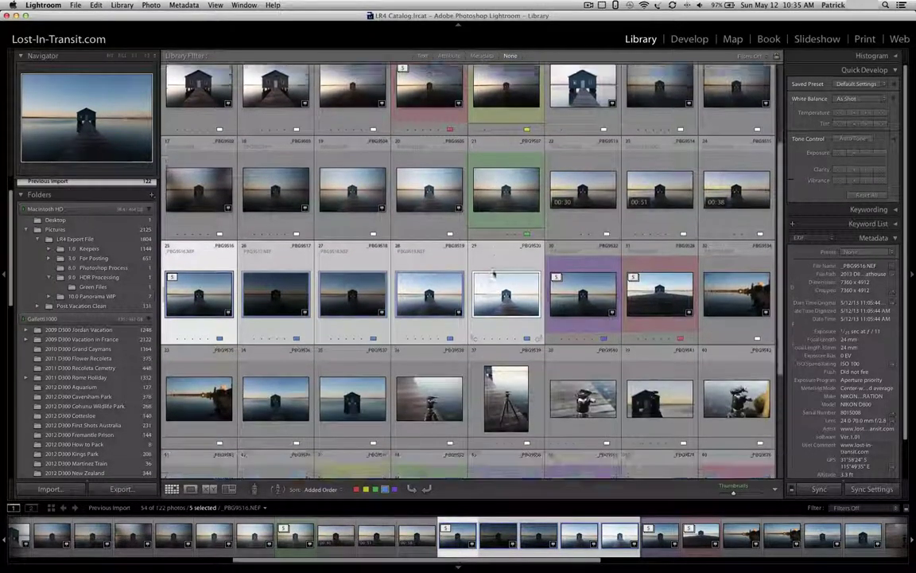
scroll(493, 272, down, 3)
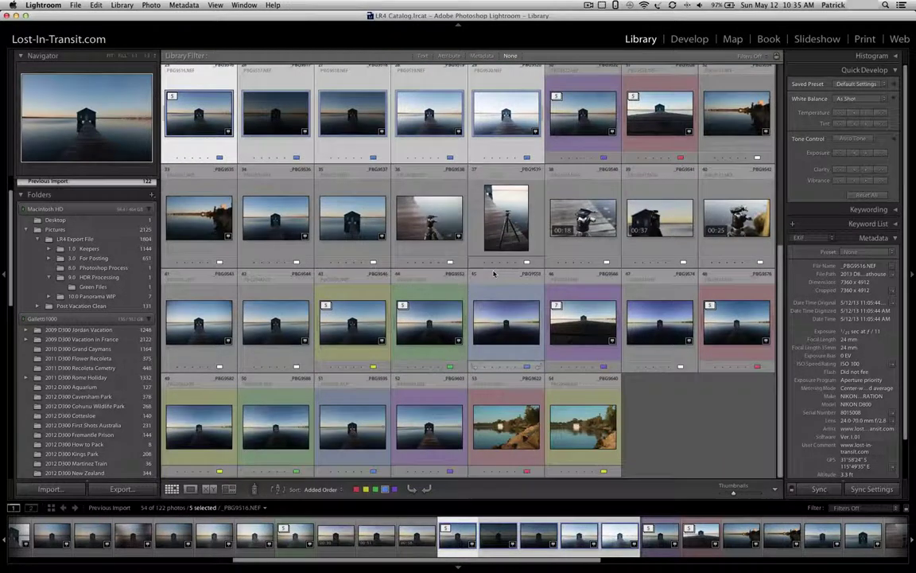
scroll(493, 272, up, 5)
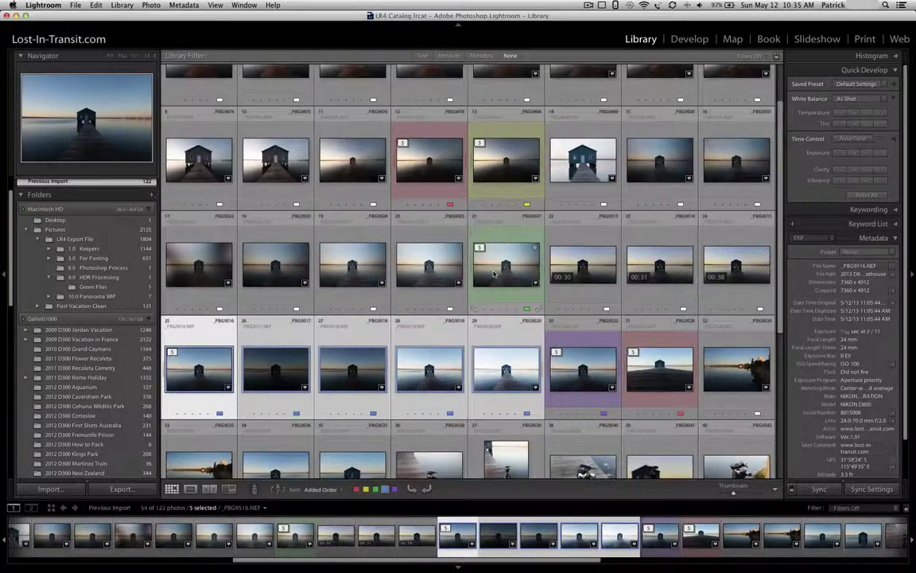
scroll(350, 322, up, 2)
scroll(336, 332, down, 2)
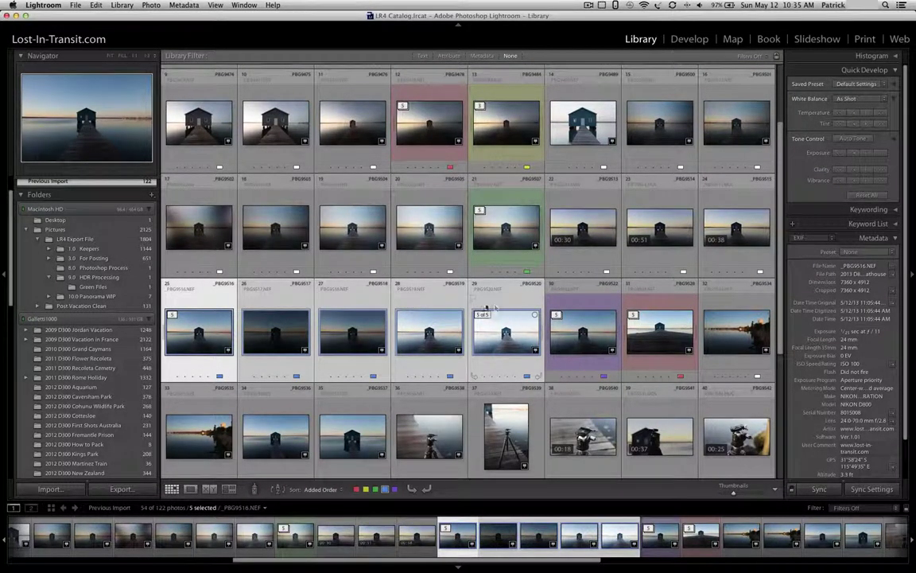
click(190, 297)
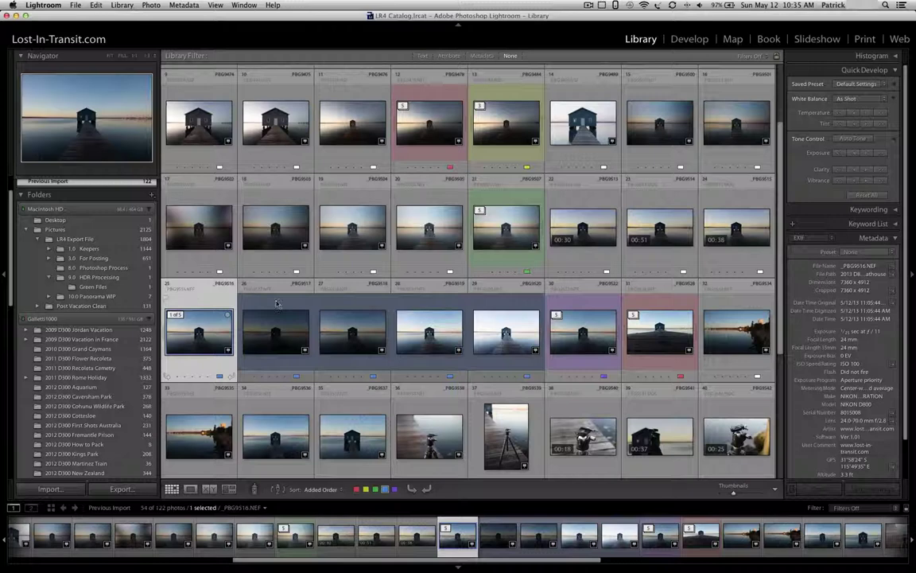
shift+click(482, 284)
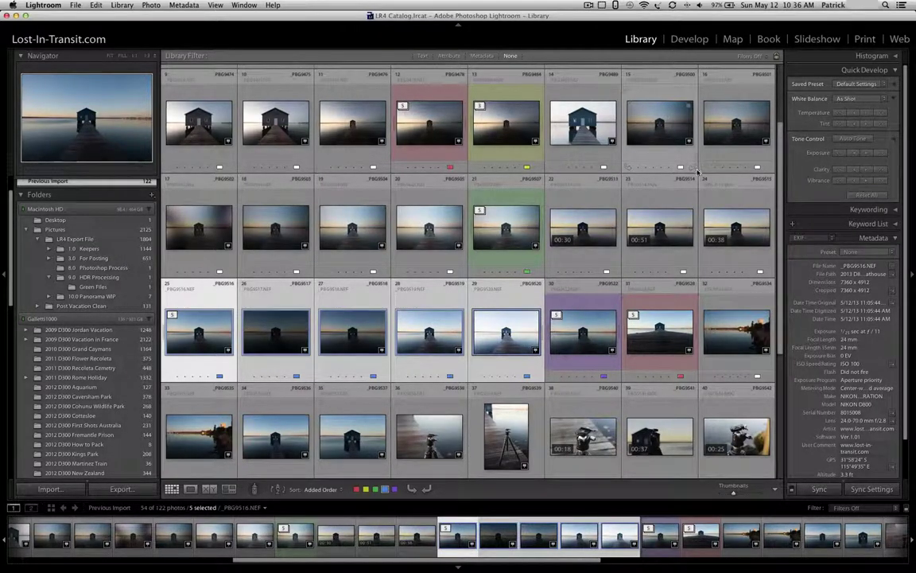
click(738, 40)
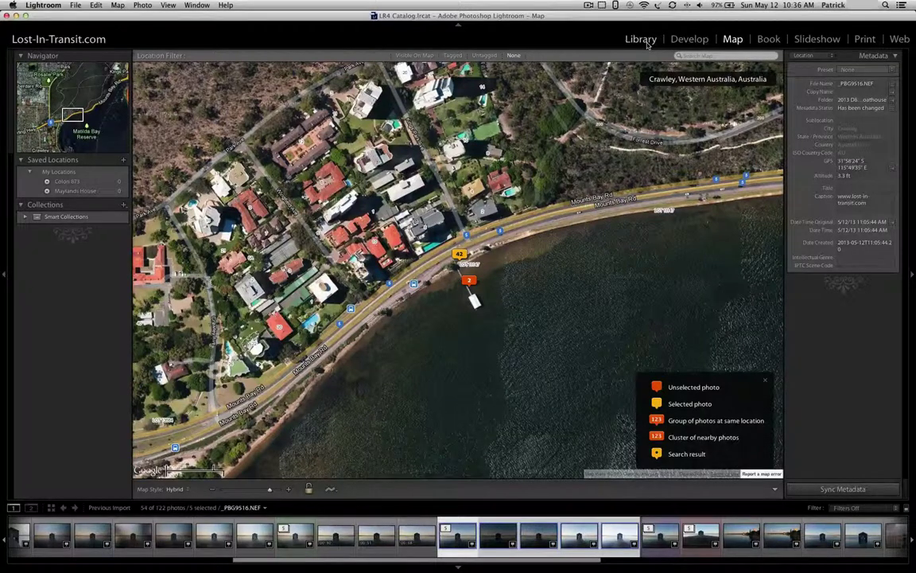
click(641, 40)
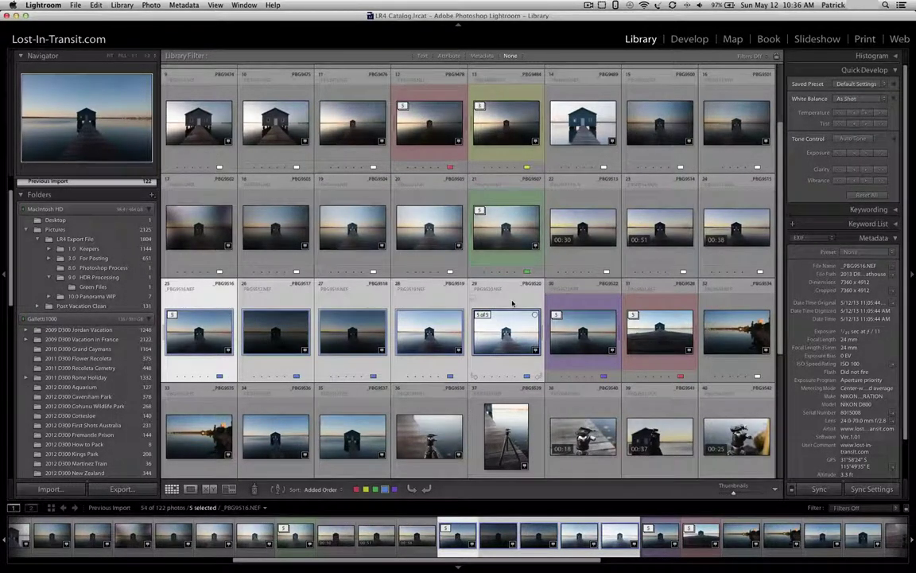
- Select all five stacked boathouse brackets and open them in the Develop module
key(super+shift+d)
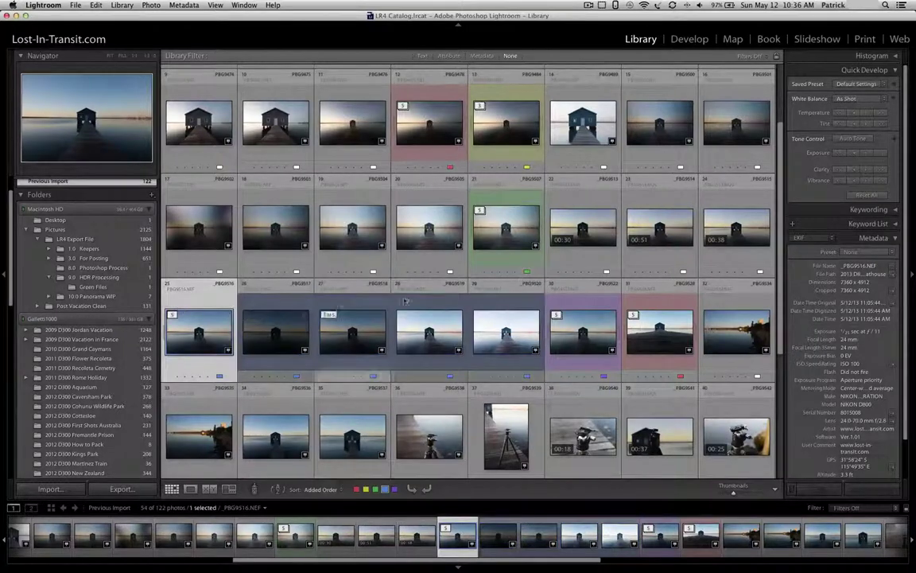
shift+click(517, 301)
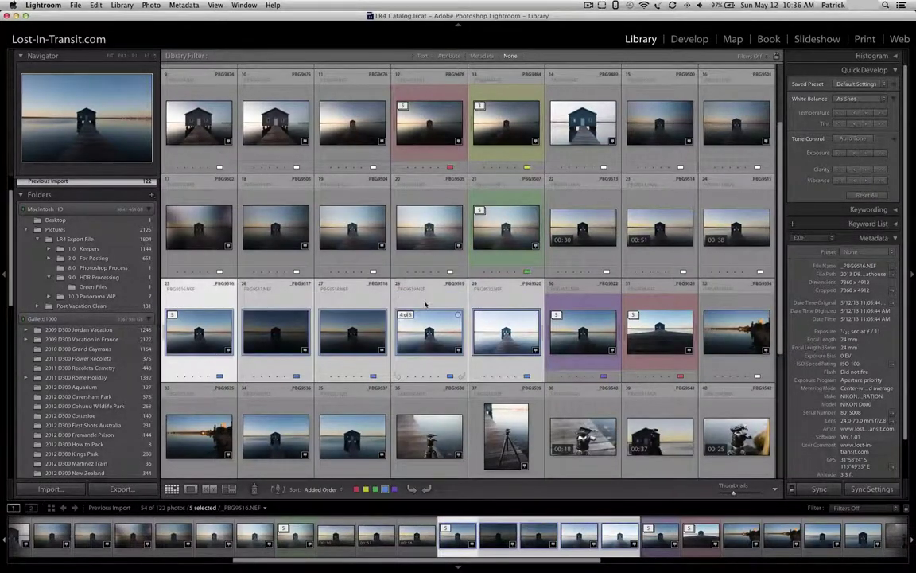
click(685, 41)
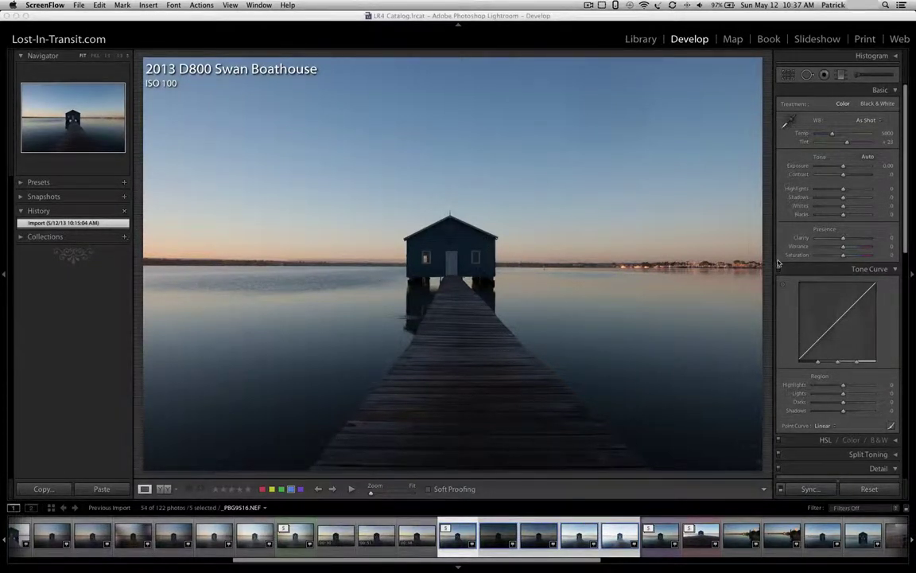
- Bring up the Profile settings of the Lens Corrections panel
scroll(845, 265, down, 10)
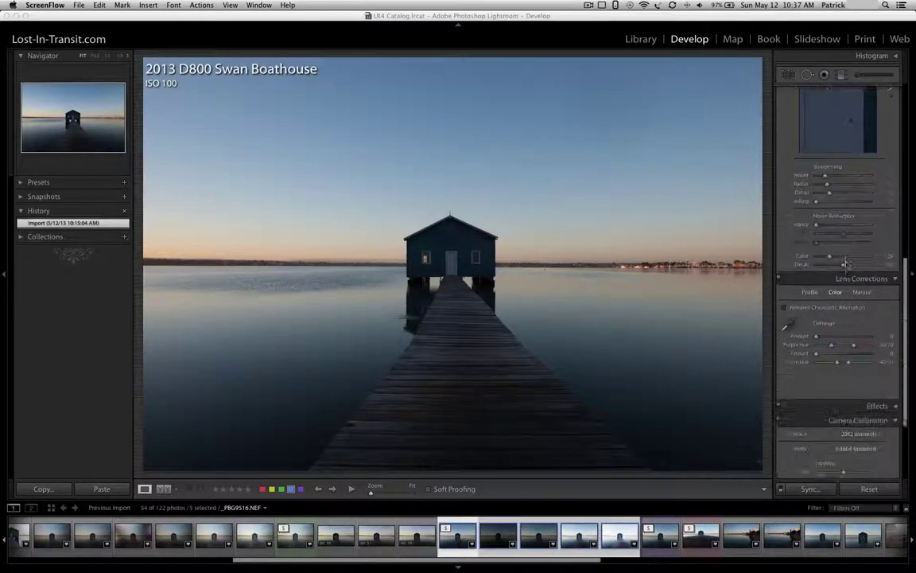
scroll(845, 265, down, 5)
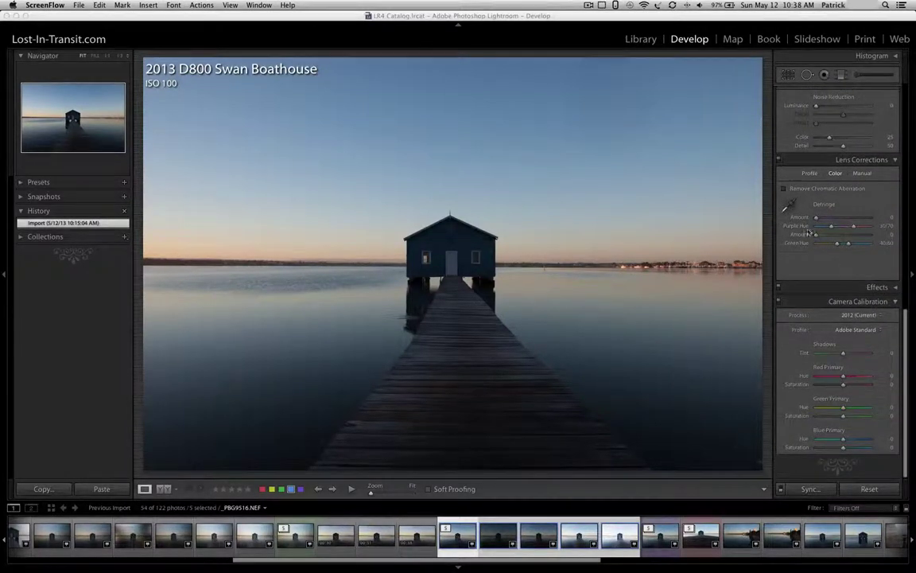
click(809, 173)
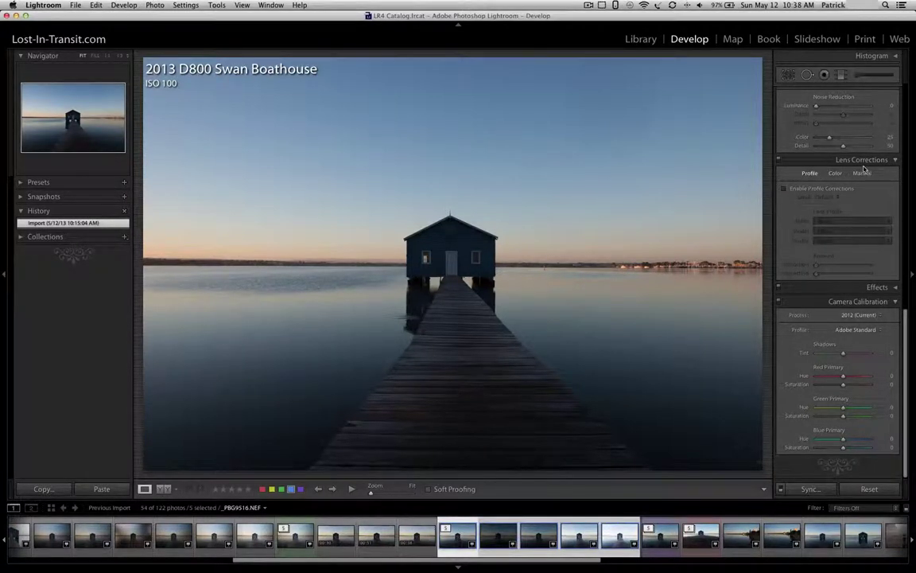
- Enable profile corrections using the Adobe Nikon AF-S NIKKOR 24-70mm f/2.8G ED lens profile
click(784, 188)
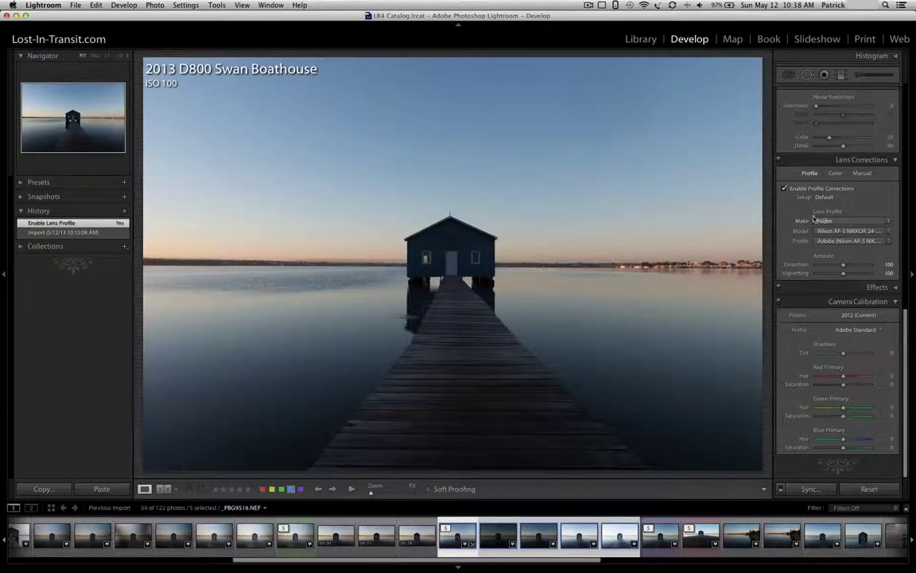
click(889, 242)
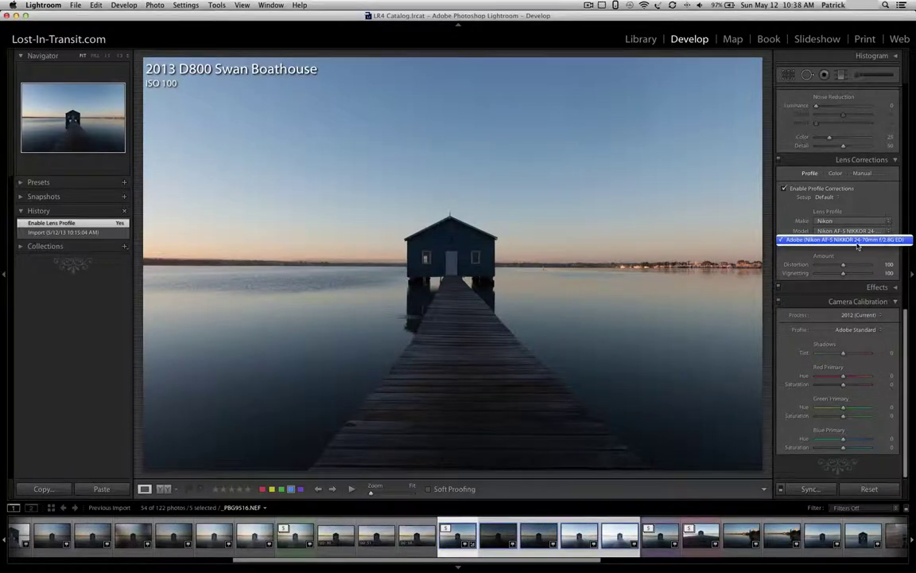
click(887, 240)
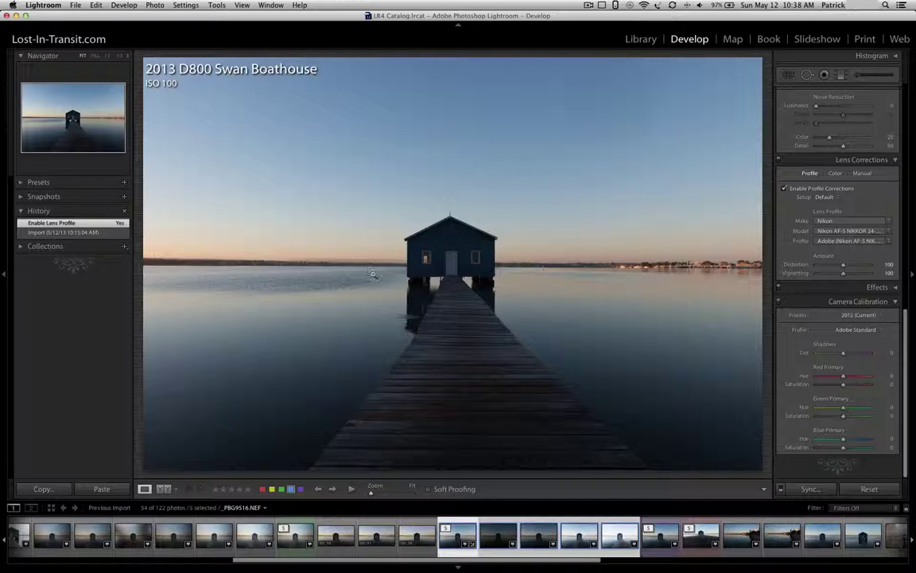
- Turn on Remove Chromatic Aberration and set Purple Defringe Amount to 8, checking edges at 1:1
click(835, 173)
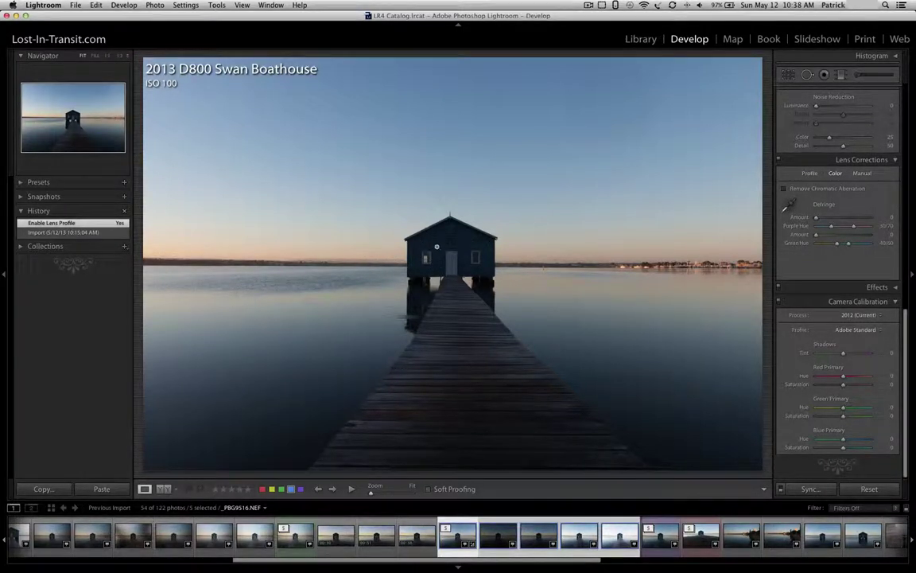
click(407, 245)
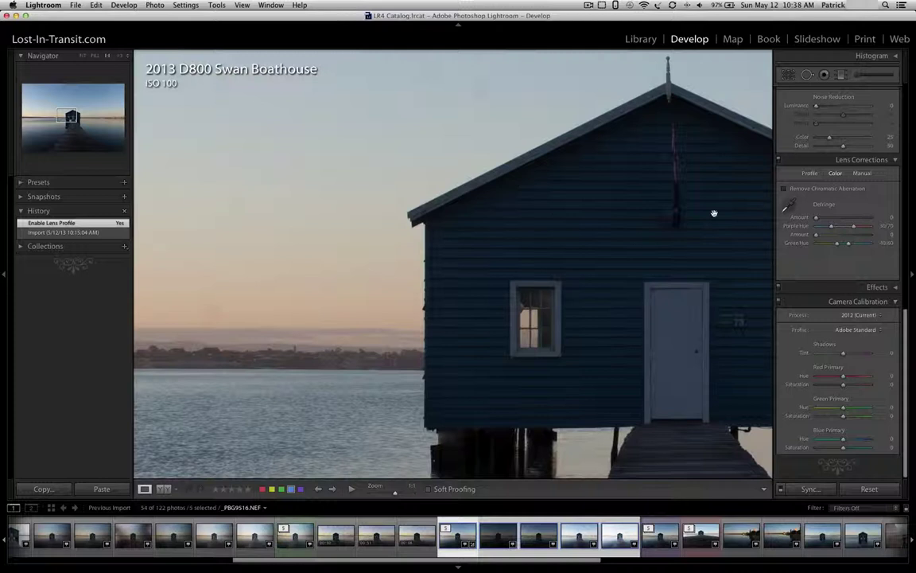
click(784, 189)
drag(816, 219, 838, 221)
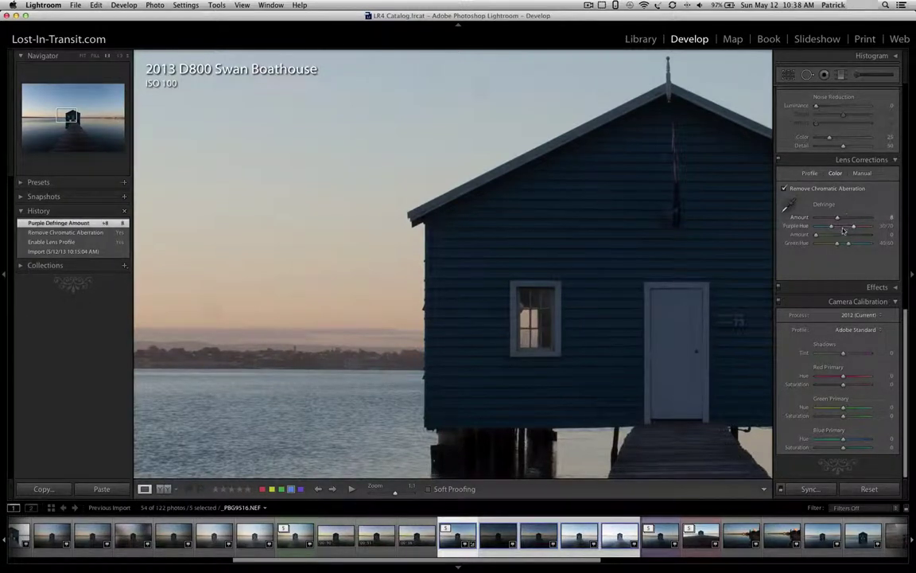
click(562, 235)
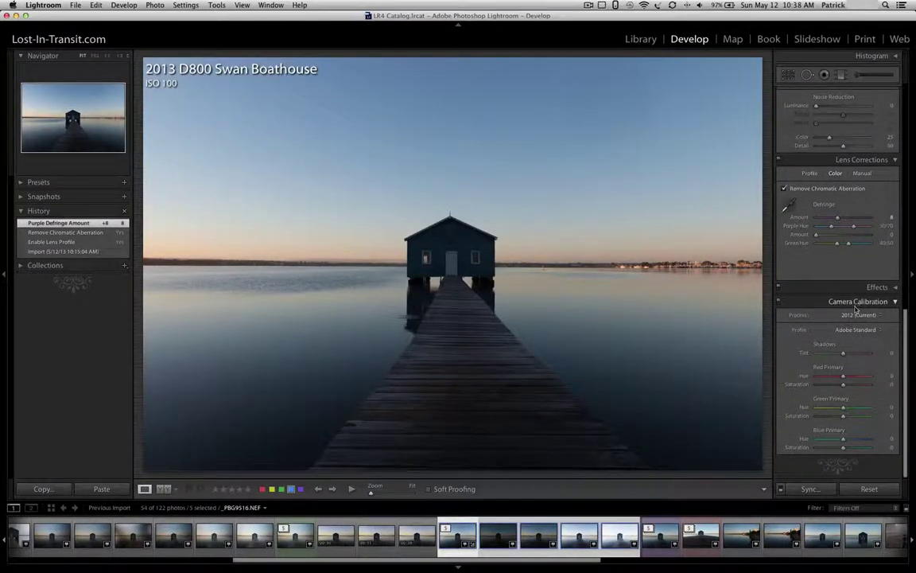
- Set the Camera Calibration profile to Camera Vivid
click(861, 331)
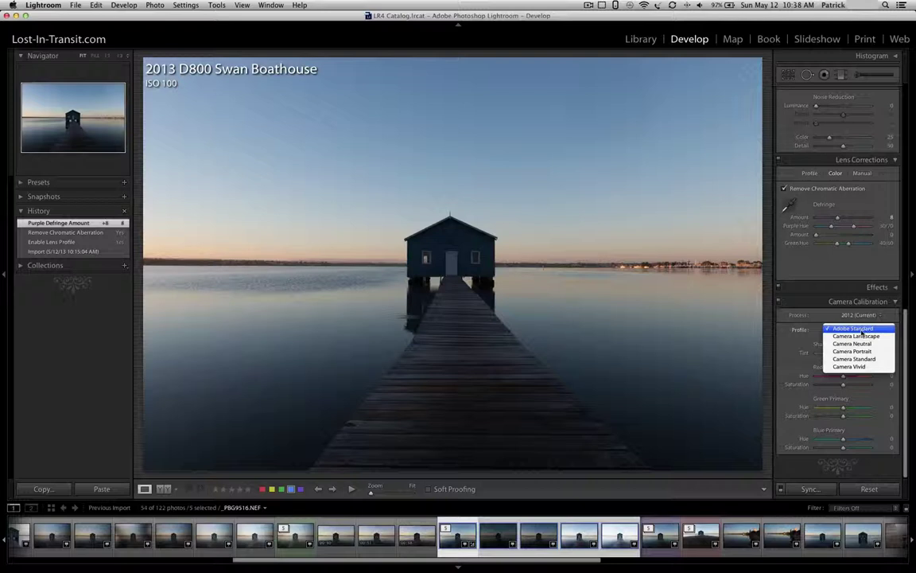
click(862, 367)
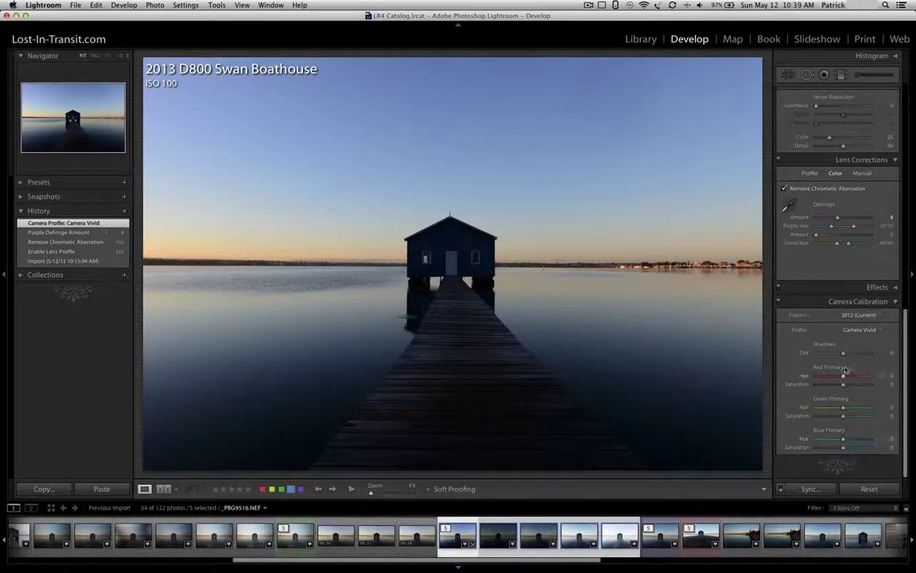
- In the Basic panel, raise Clarity to +19 and lift Shadows to +20
scroll(859, 424, up, 5)
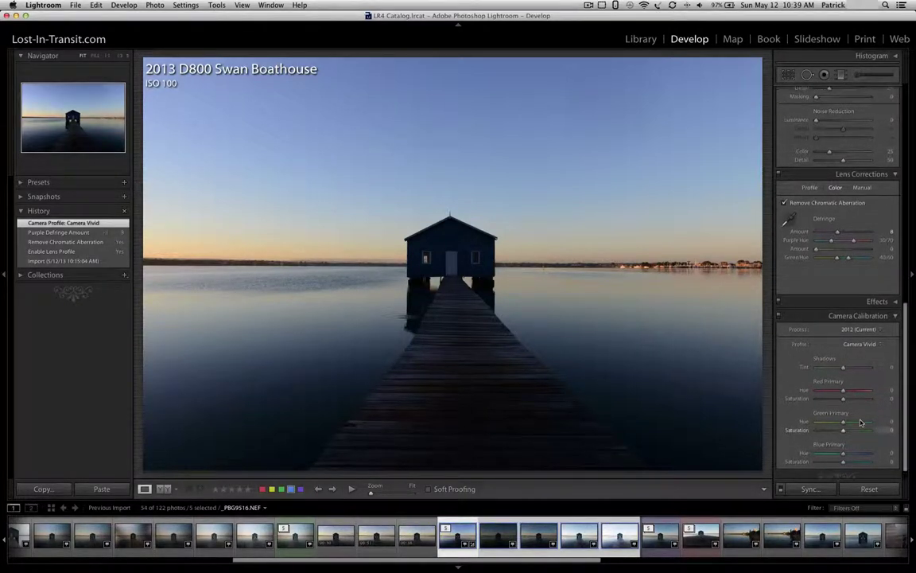
scroll(860, 421, up, 10)
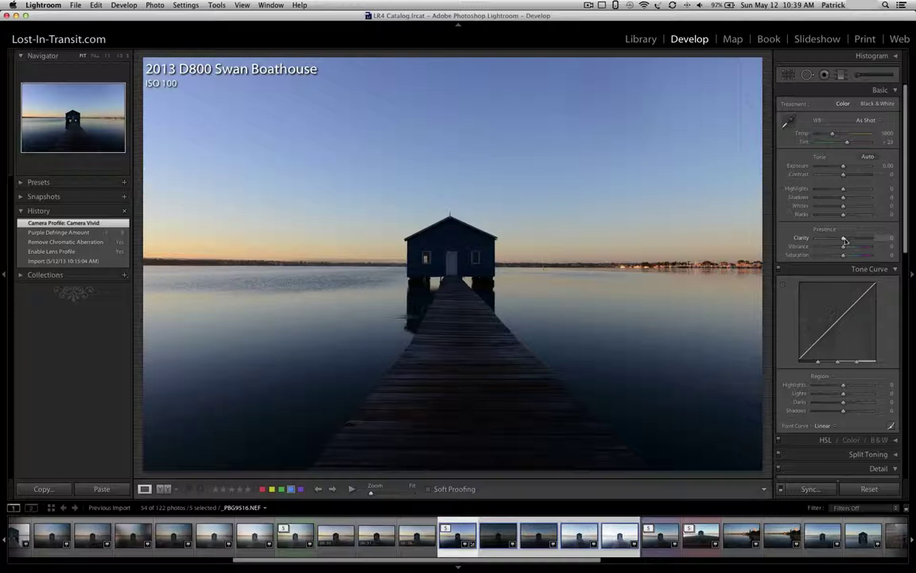
drag(844, 240, 847, 241)
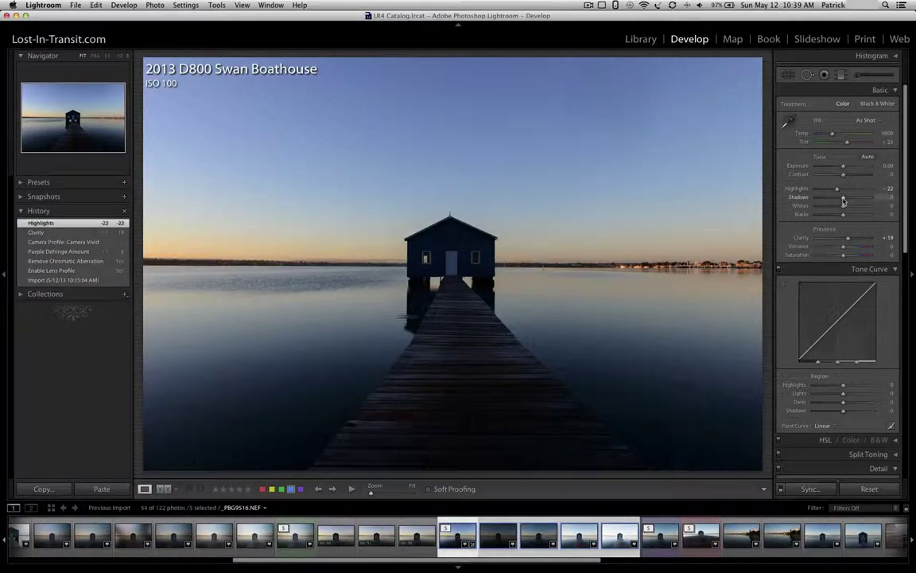
drag(843, 202, 848, 201)
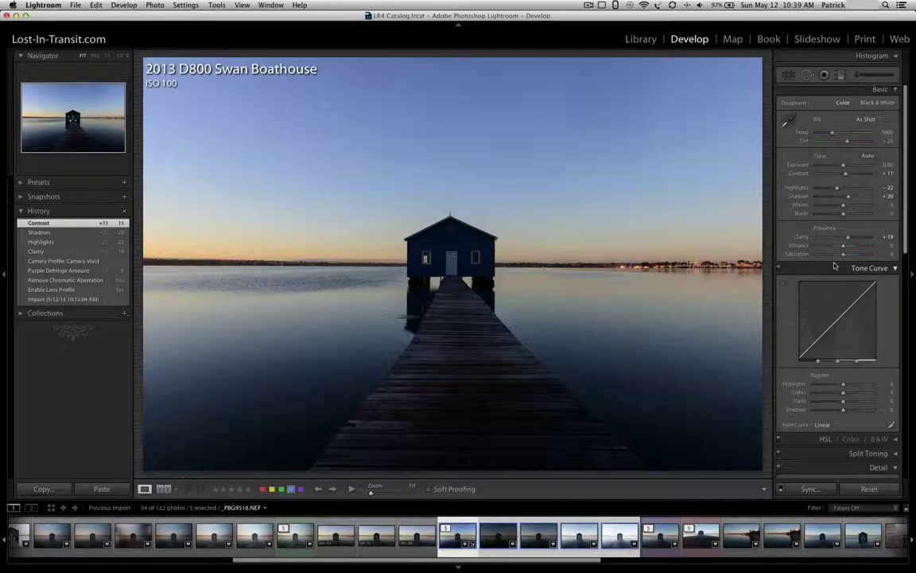
scroll(834, 265, down, 2)
scroll(834, 266, down, 15)
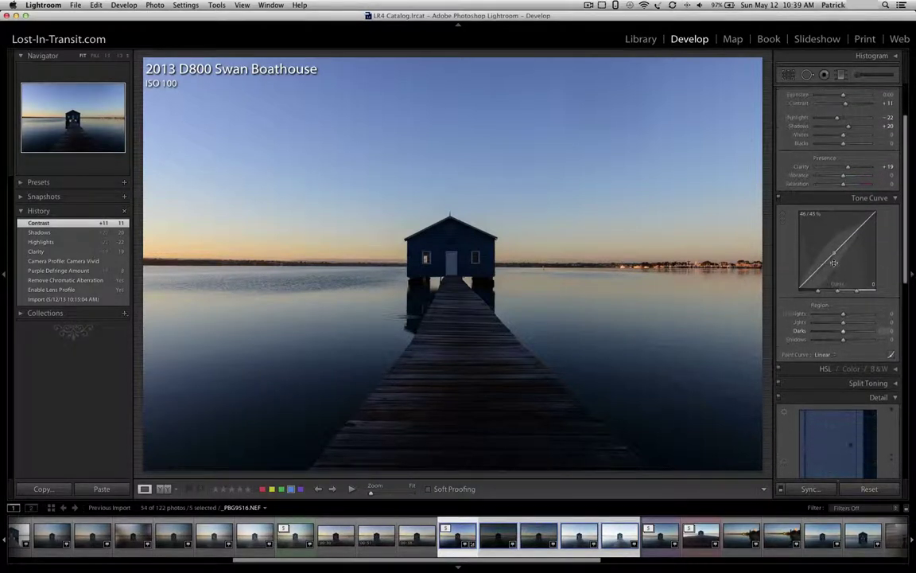
scroll(834, 266, down, 10)
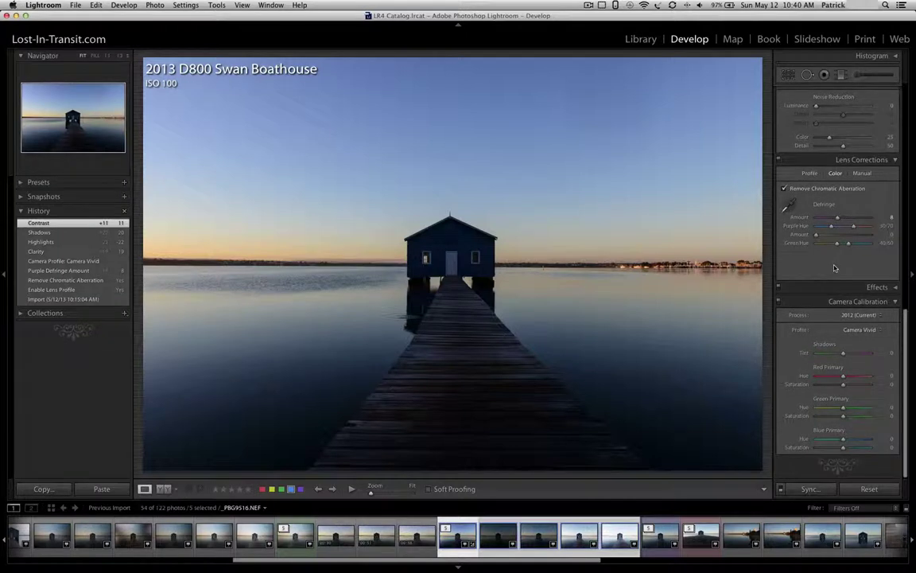
- Sync all develop settings, every option checked, from this photo to the five boathouse brackets
click(809, 489)
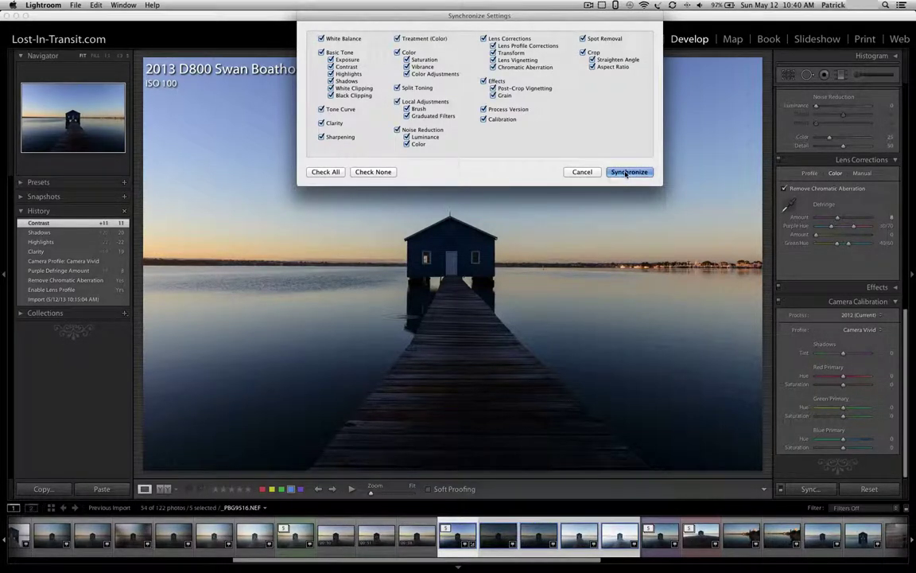
click(627, 172)
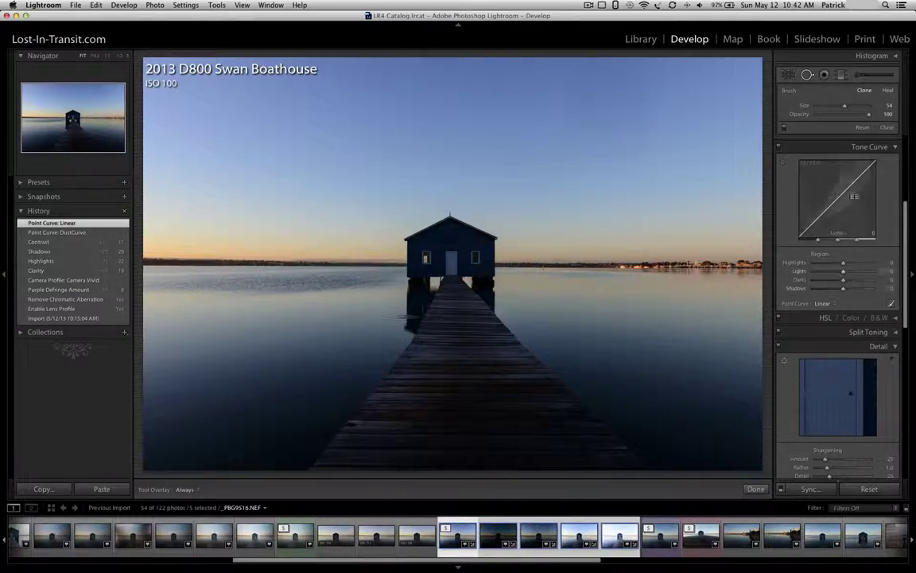
- Apply the DustCurve point curve preset and drag two of its points to sharpen the dust bands
click(829, 304)
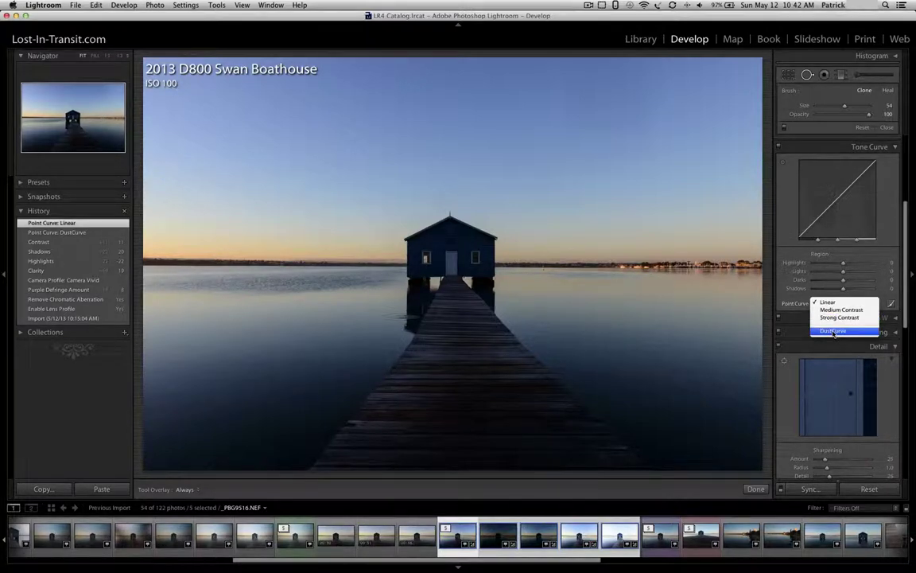
click(833, 331)
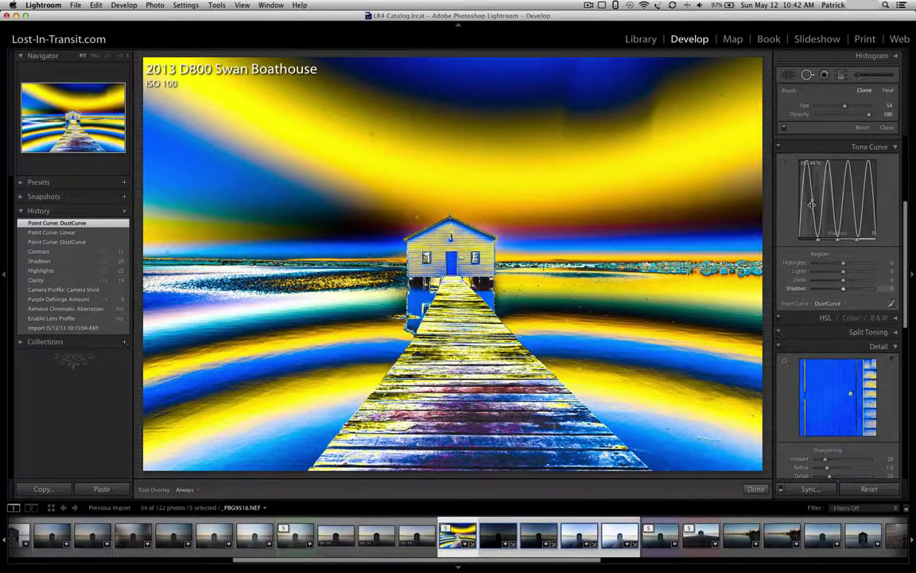
drag(802, 241, 817, 241)
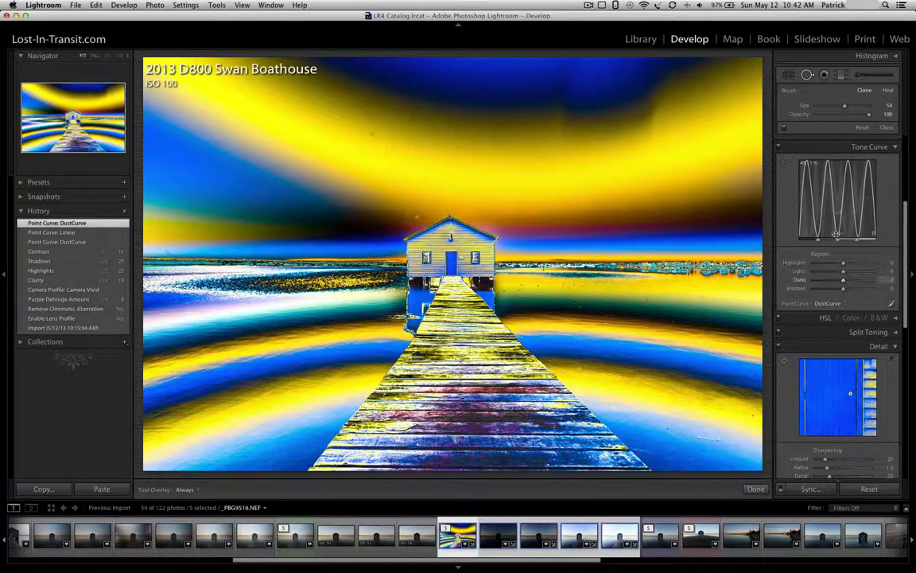
drag(865, 209, 870, 232)
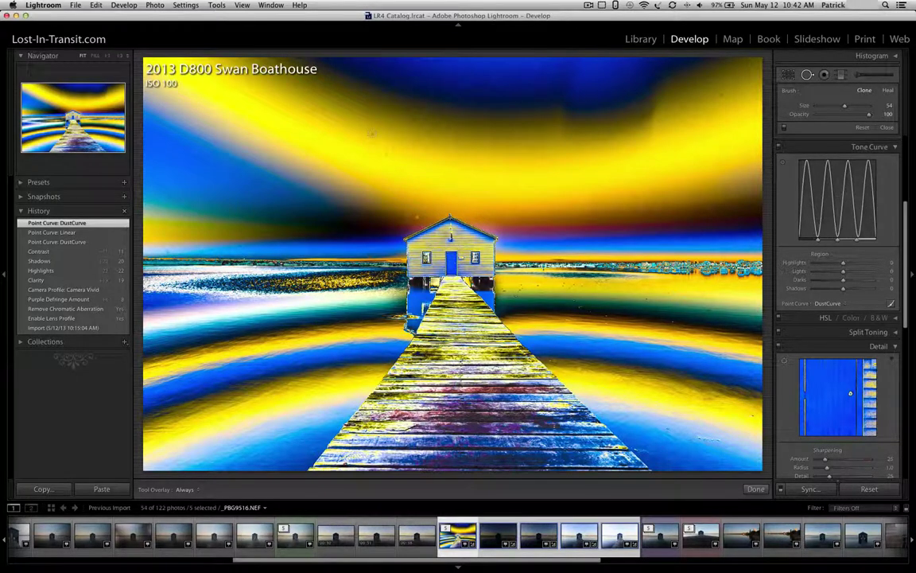
- Heal dust spots in the central sky and around the boathouse roof, repositioning the roof fix
click(360, 130)
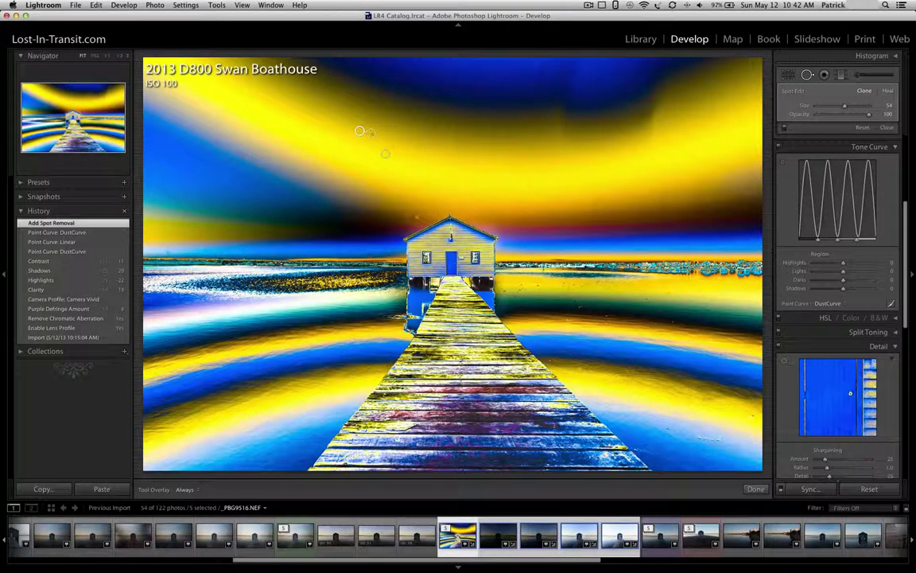
click(390, 149)
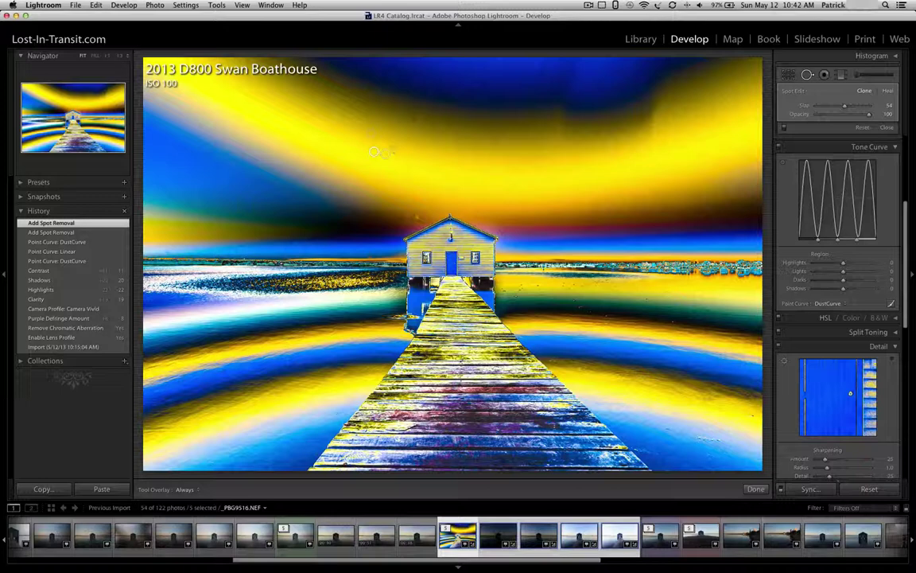
click(396, 148)
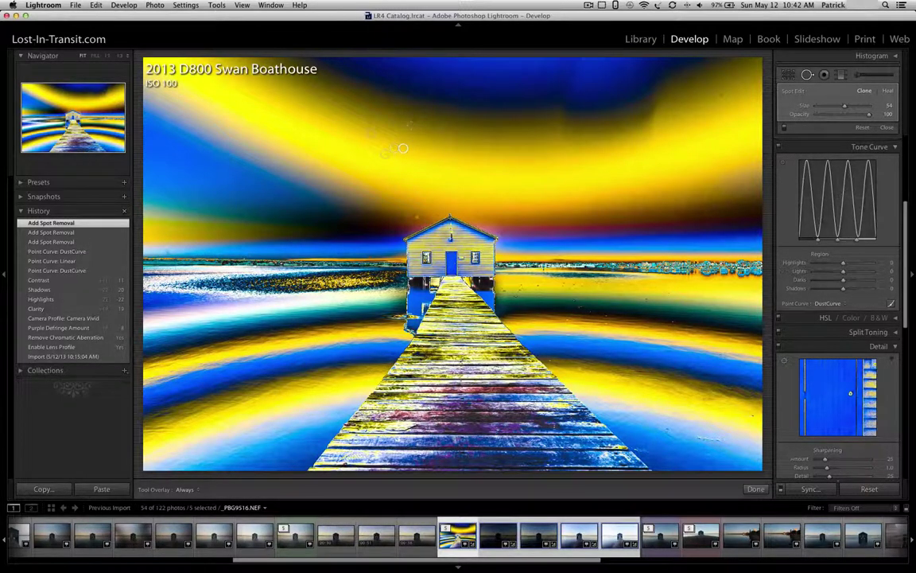
click(408, 120)
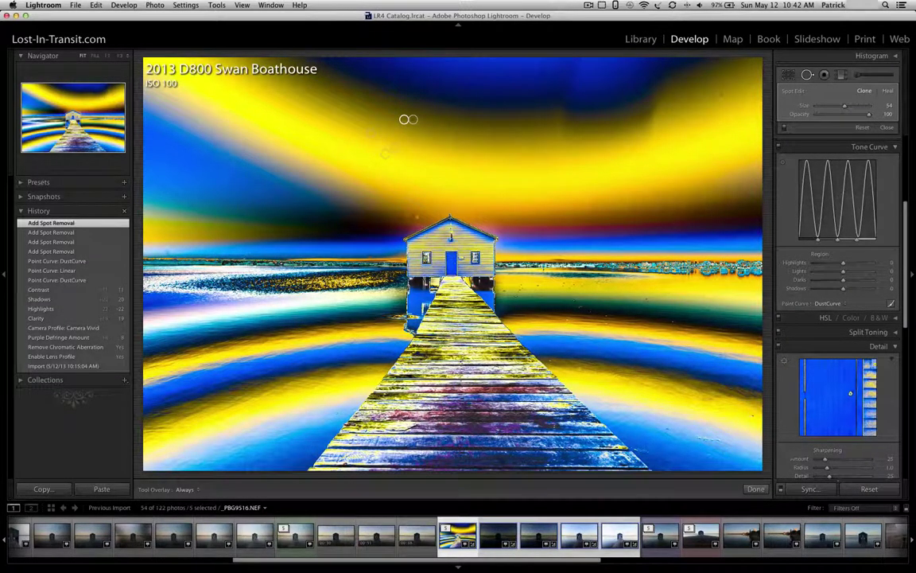
click(409, 215)
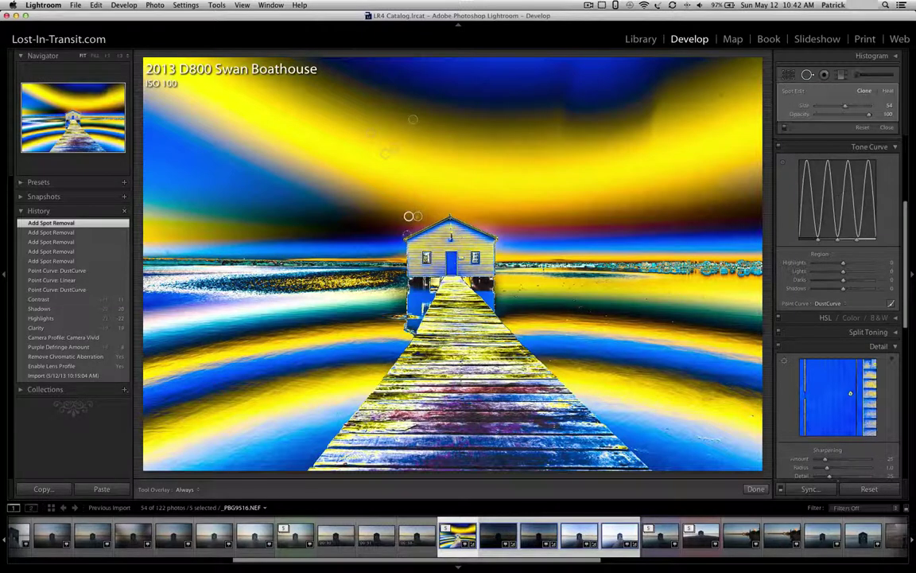
drag(407, 216, 408, 223)
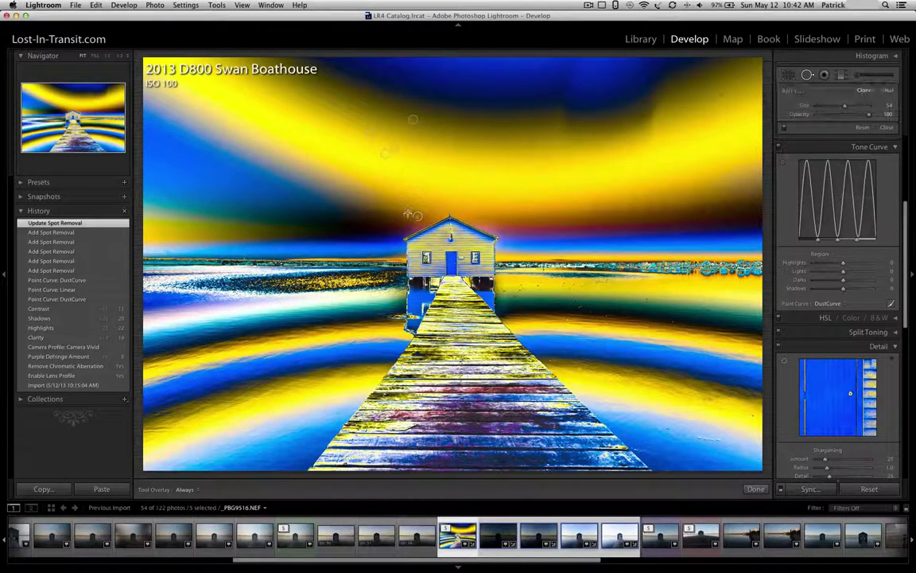
click(398, 214)
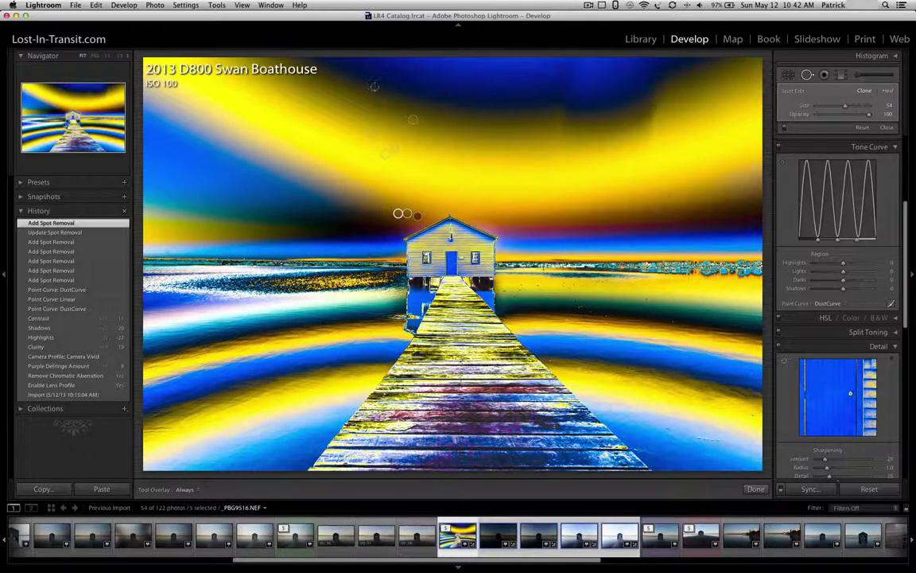
click(373, 88)
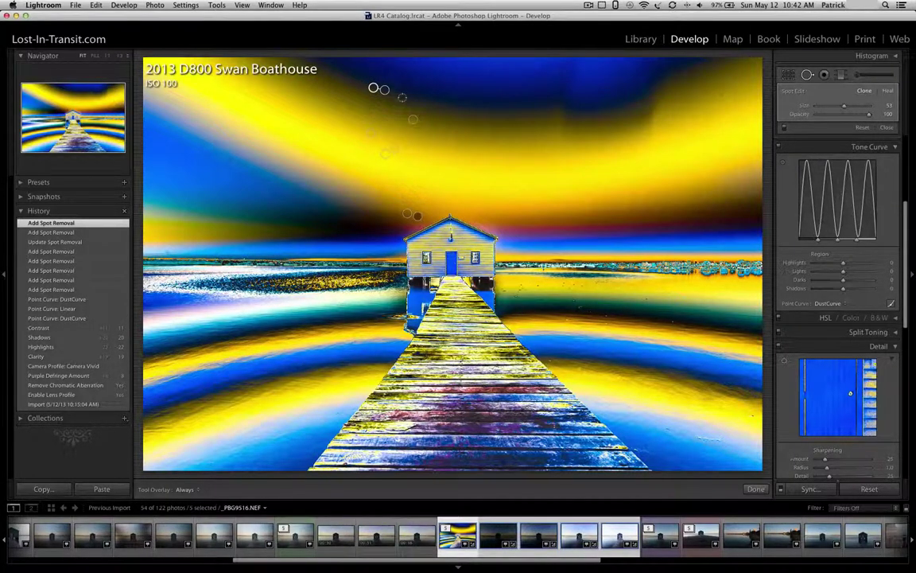
click(402, 128)
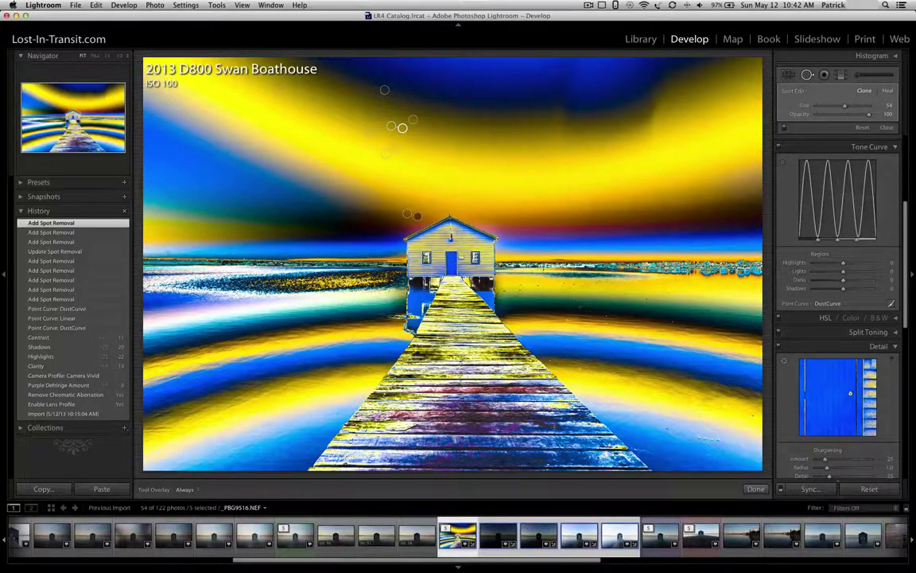
- Heal dust spots in the upper-left and top-right sky, beside the pier, and across the upper sky
click(247, 57)
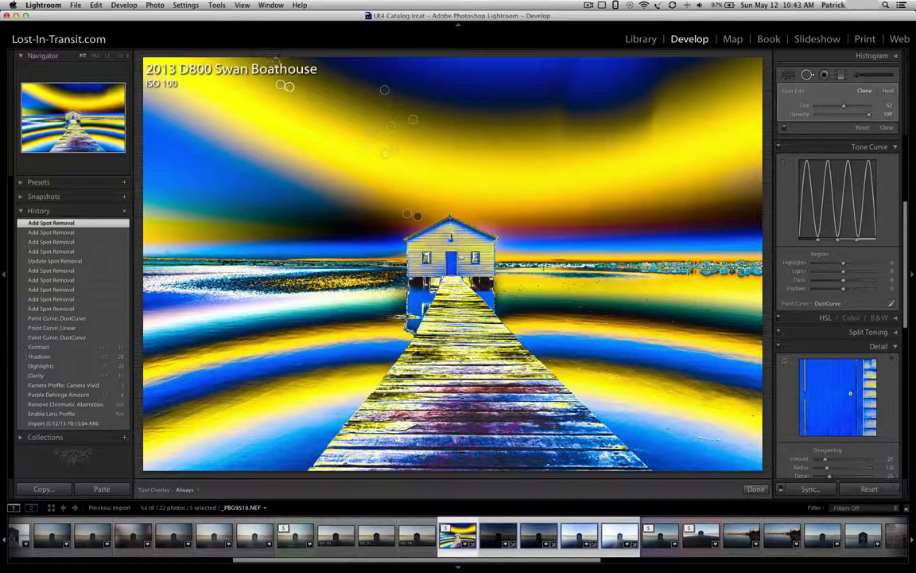
click(283, 63)
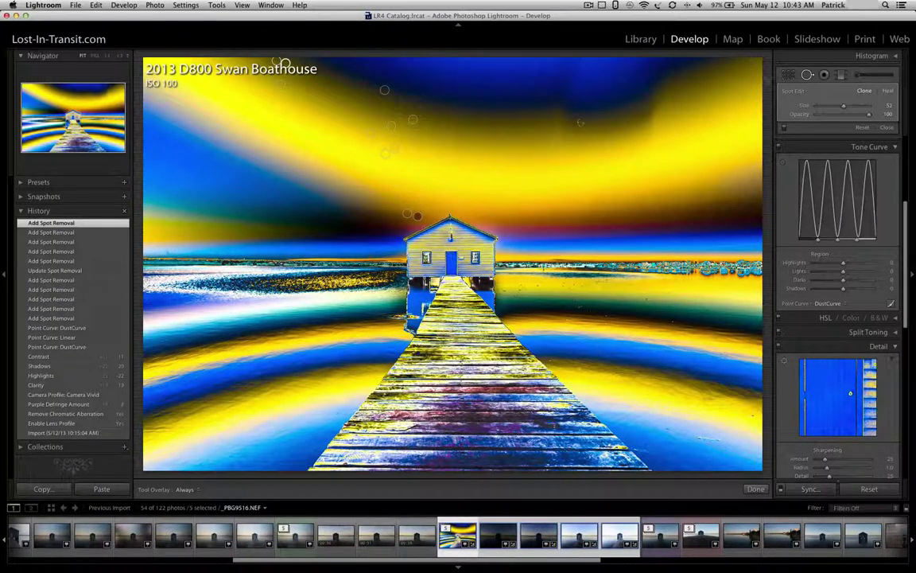
click(732, 93)
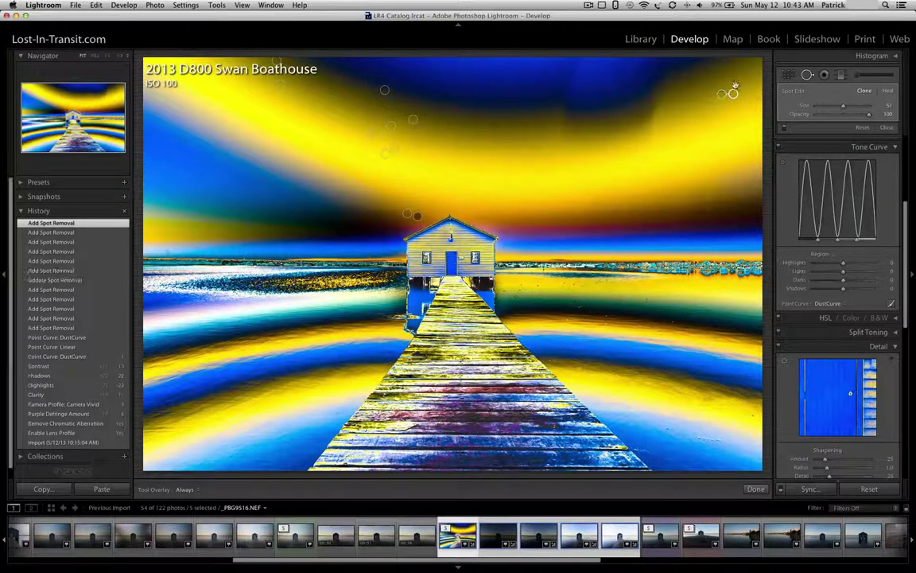
click(753, 65)
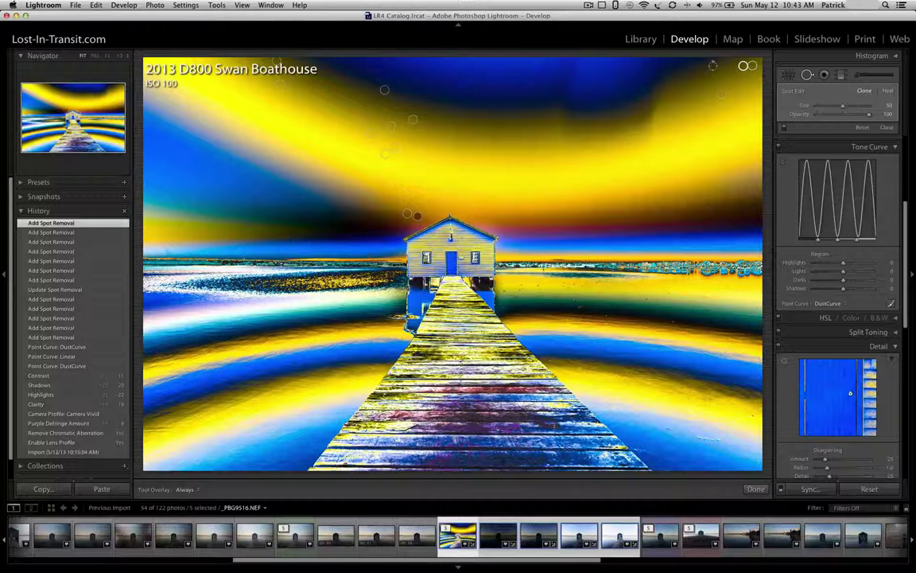
drag(743, 65, 704, 66)
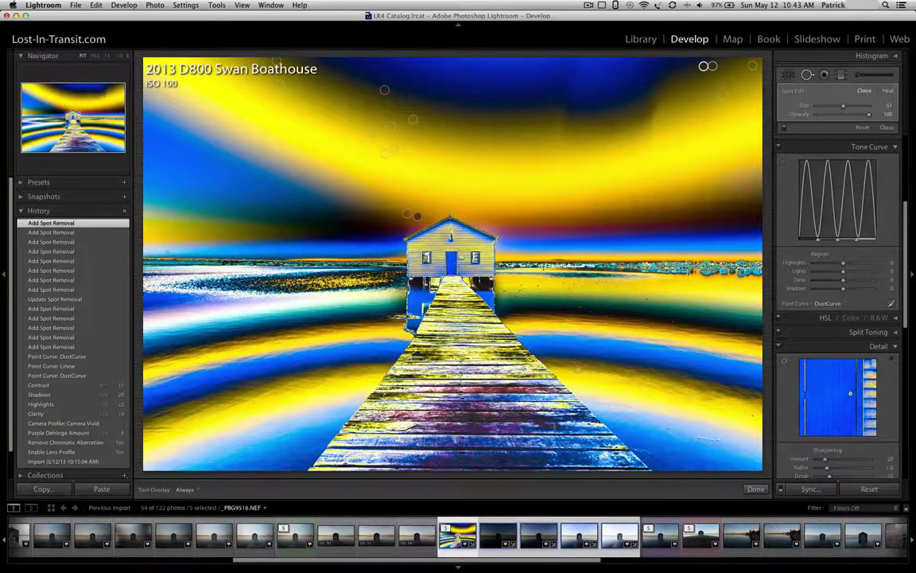
click(587, 370)
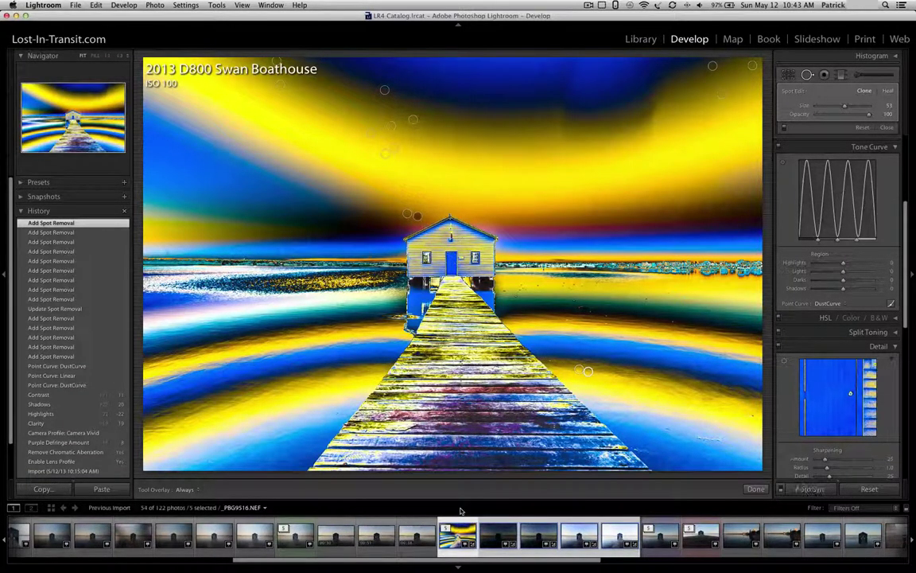
key(super+shift)
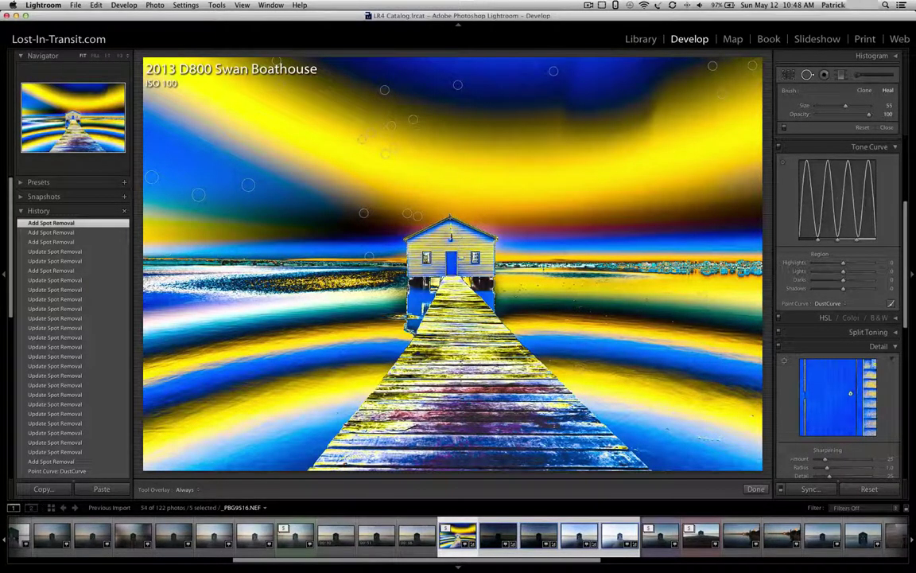
click(371, 136)
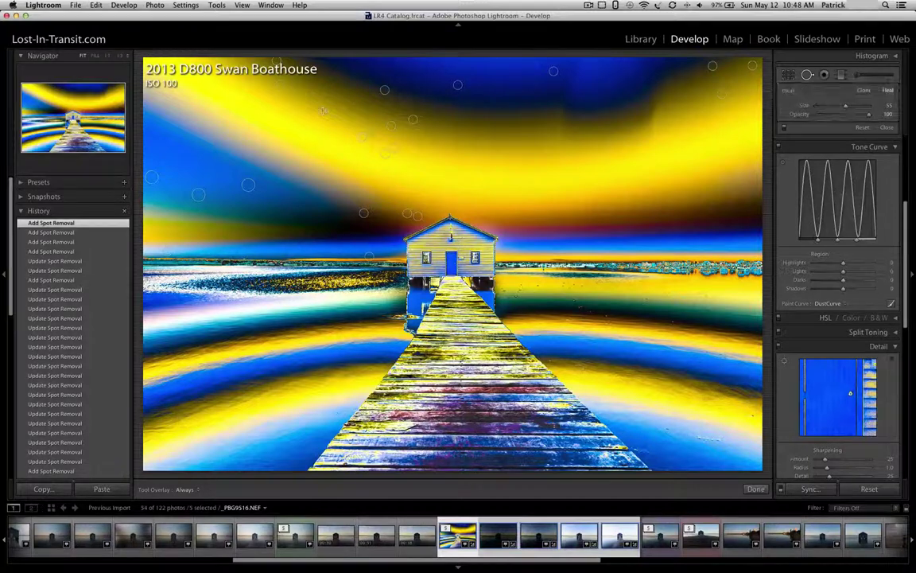
click(315, 109)
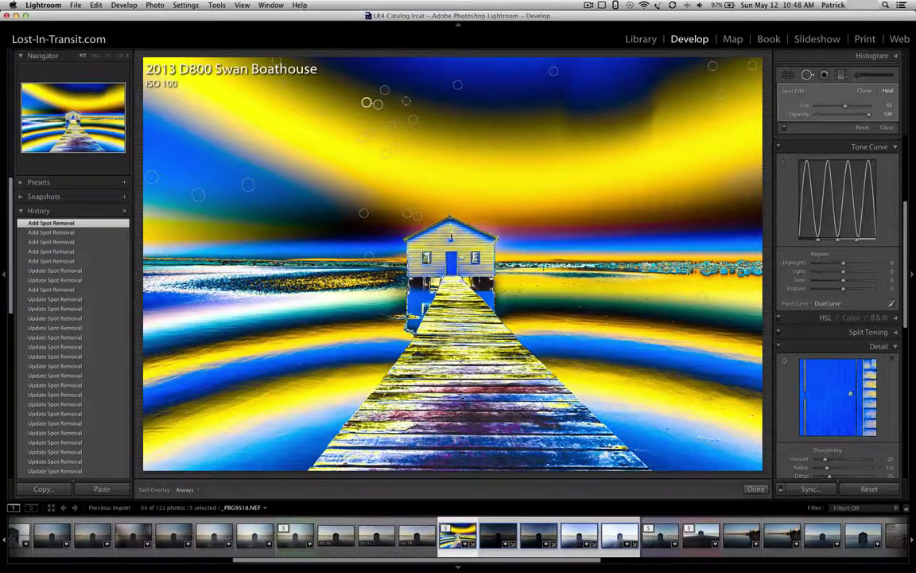
click(366, 102)
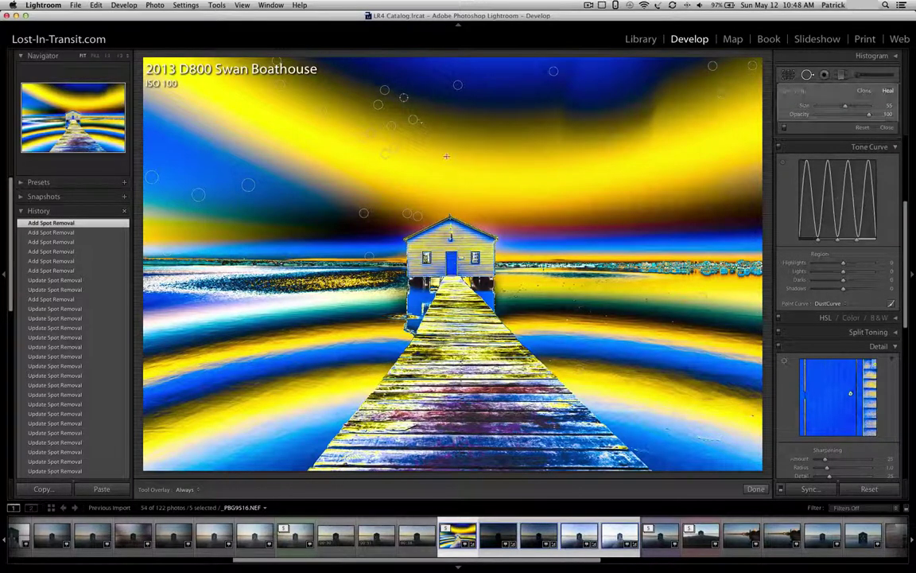
click(415, 99)
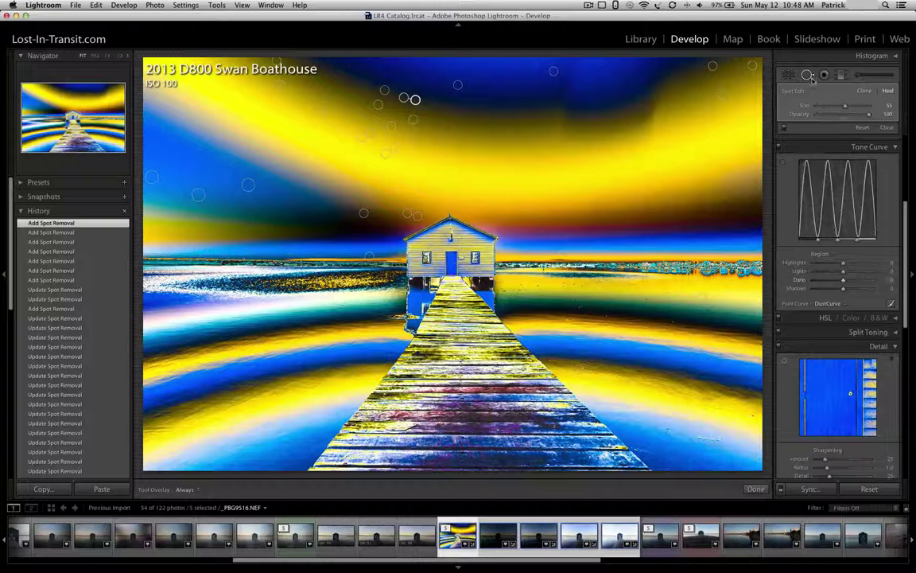
- Leave Spot Removal, reset the point curve to Linear, and sync all settings to the five brackets
key(q)
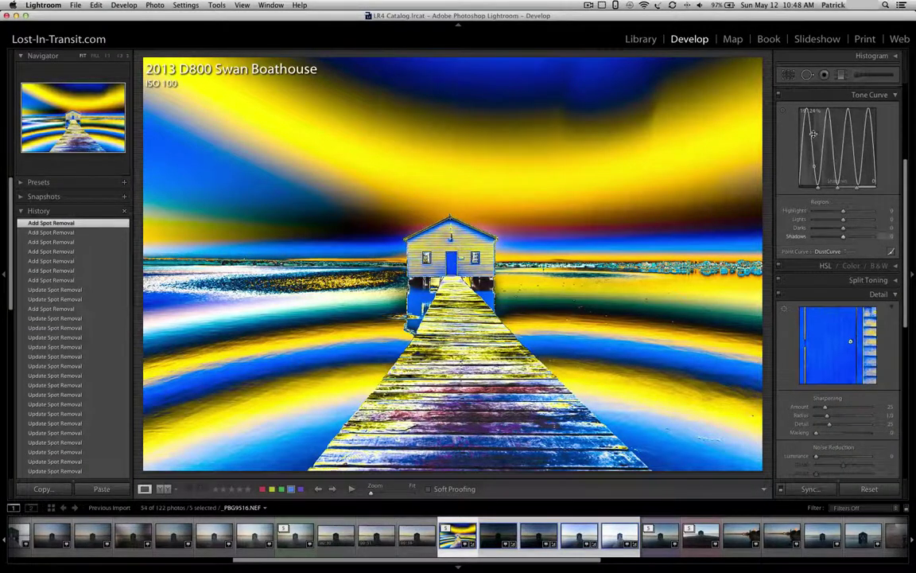
click(829, 251)
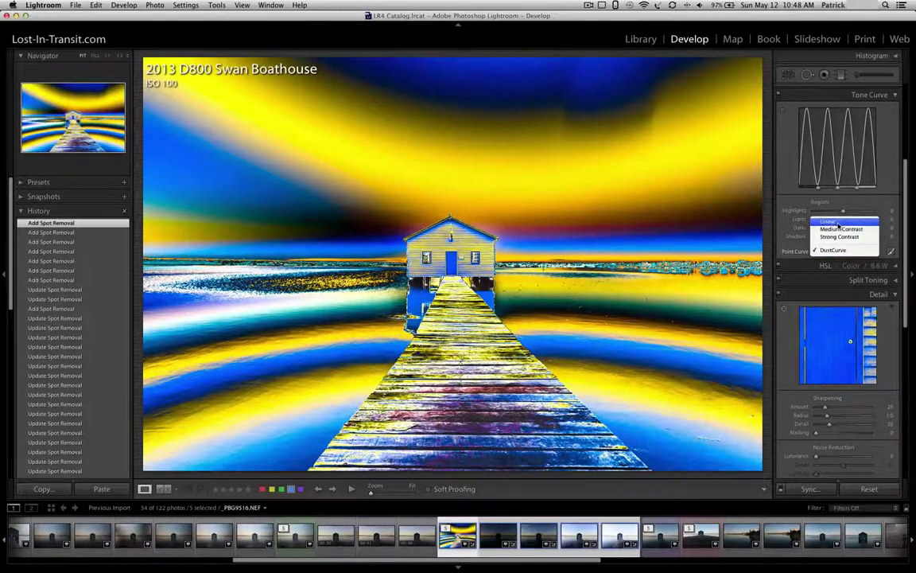
click(837, 223)
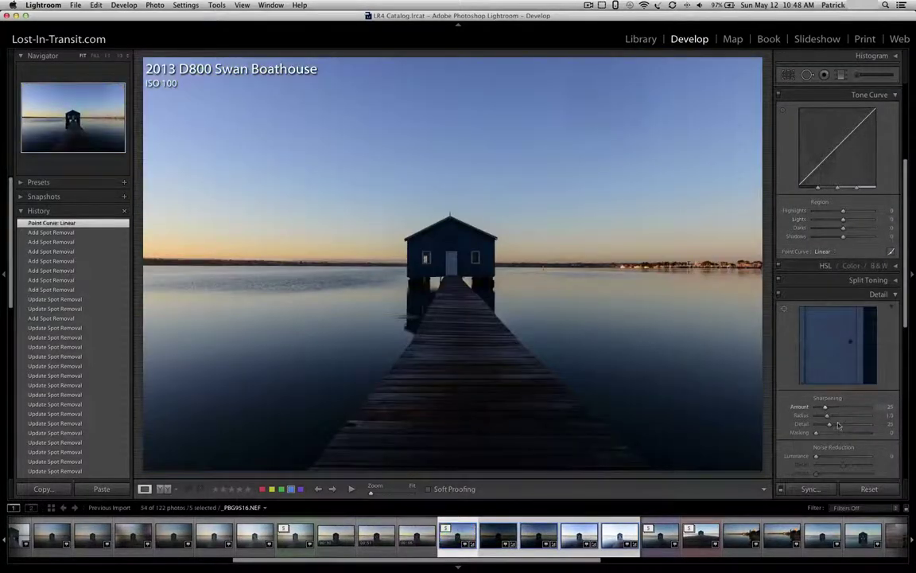
click(810, 489)
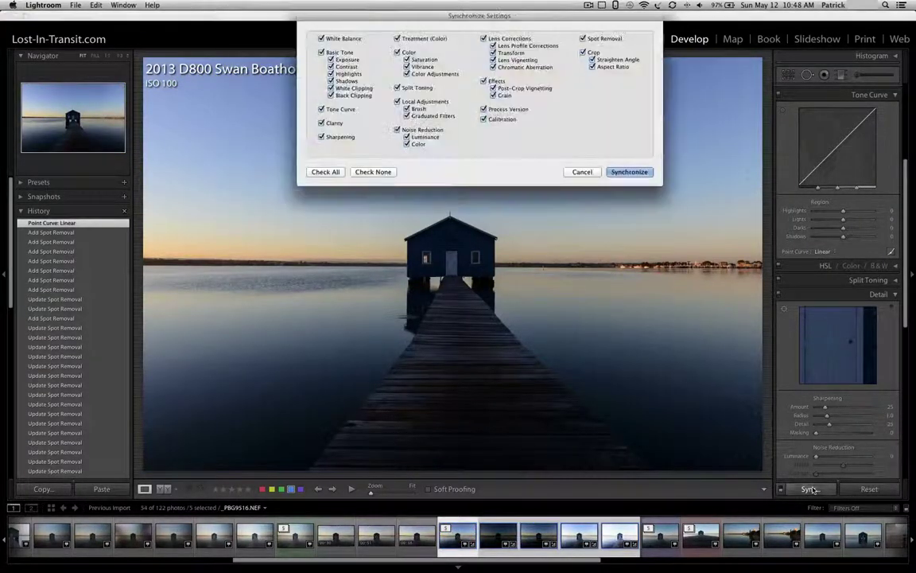
click(628, 171)
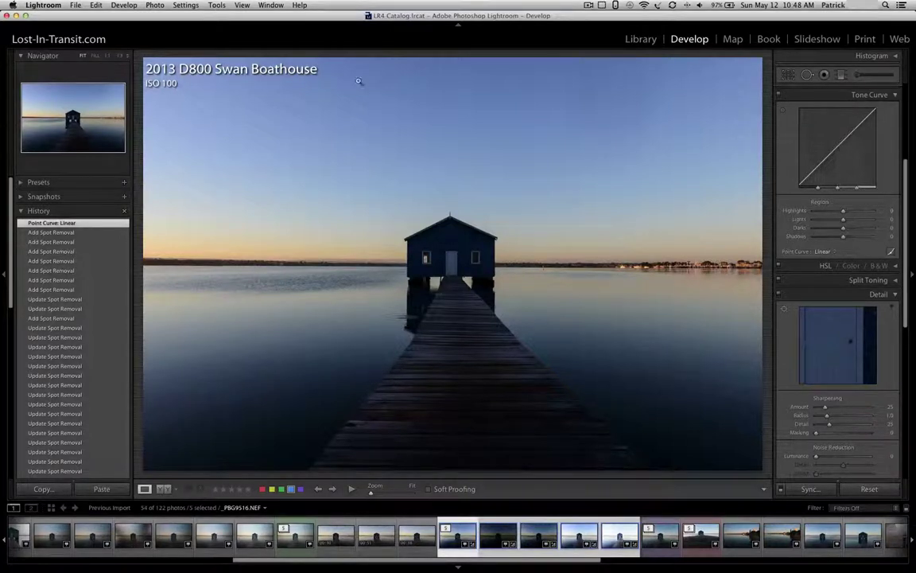
- Start exporting the five photos using the C_Photomatix HDR export preset
click(75, 6)
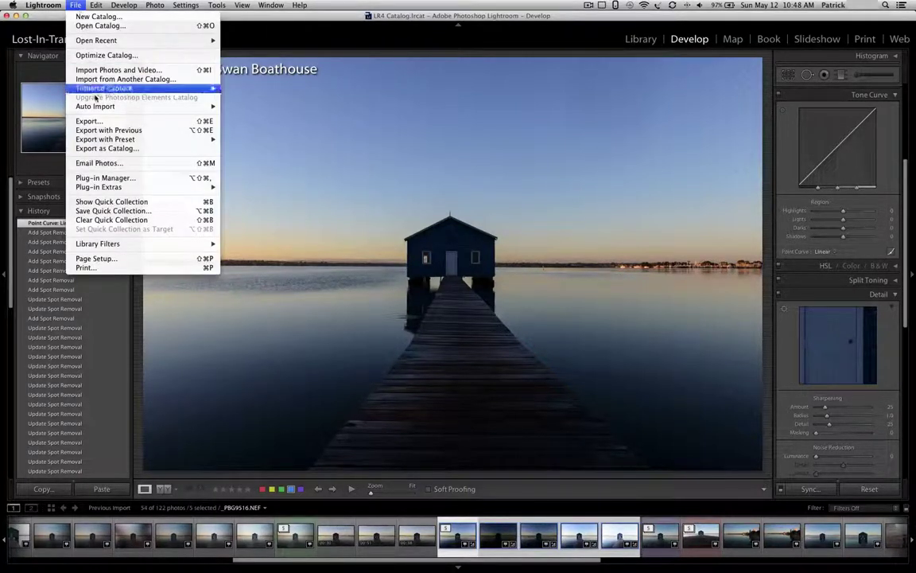
click(88, 121)
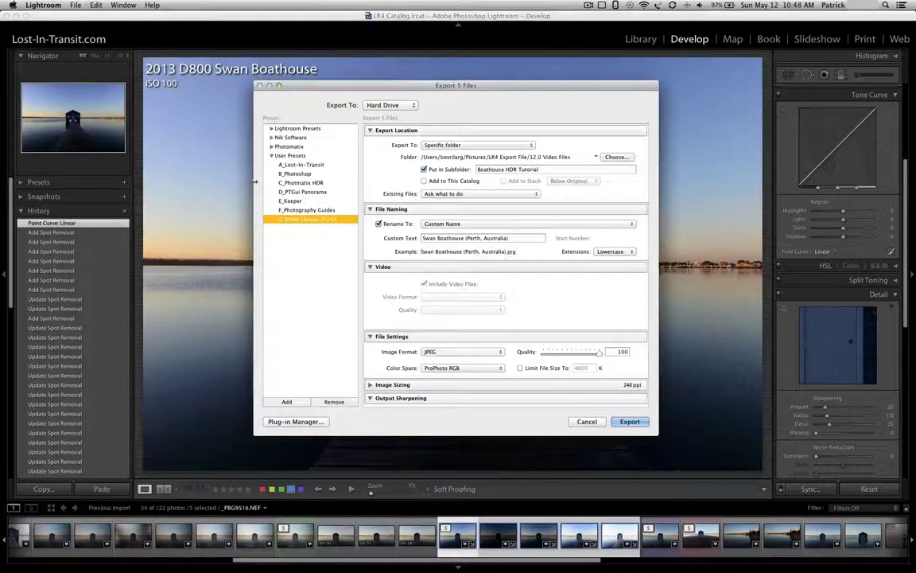
click(299, 183)
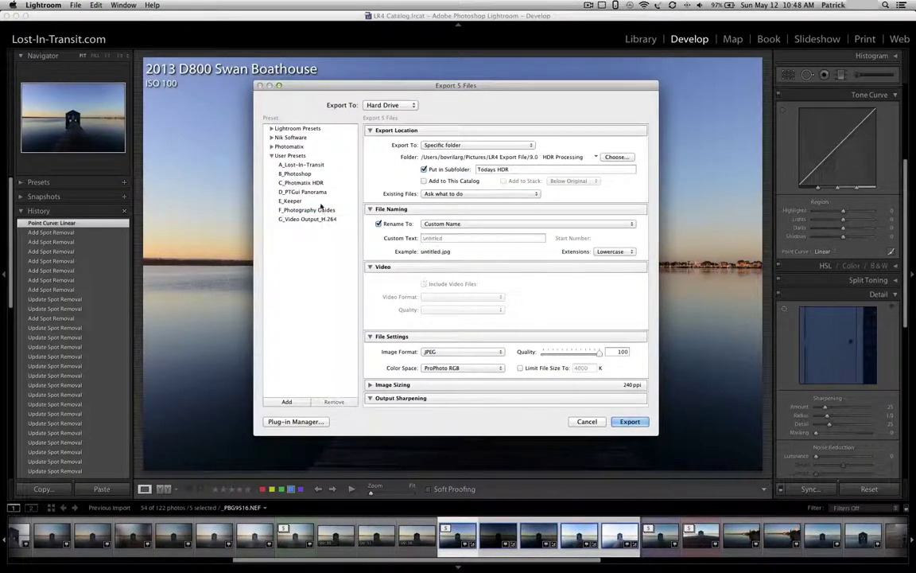
click(303, 184)
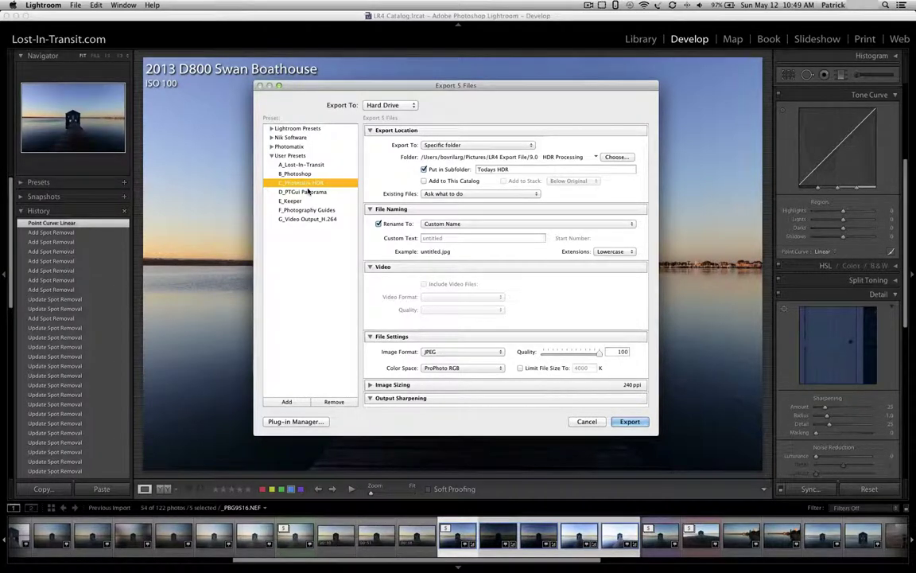
- Set subfolder 'Boathouse HDR' and custom name 'Swan Boathouse (Ferth, Australia', then export
key(Tab)
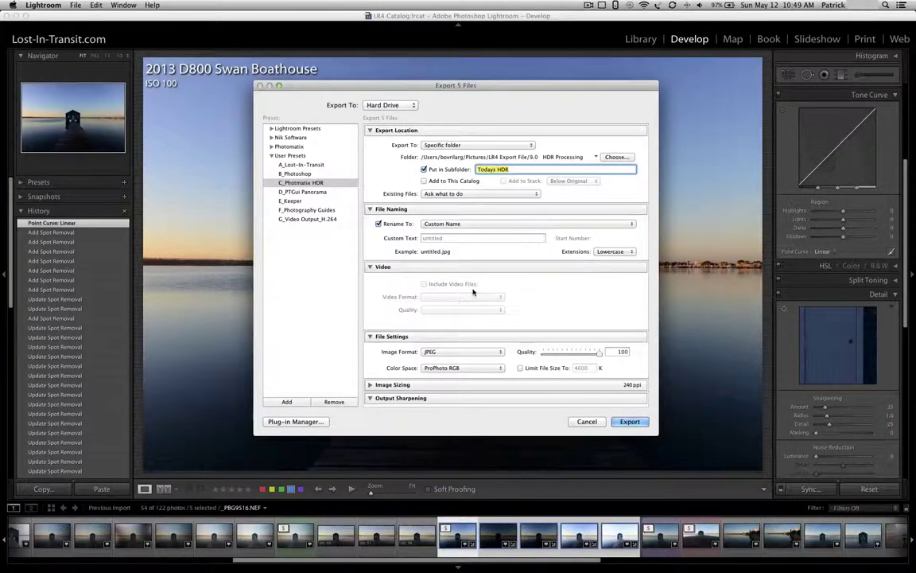
text(Boat)
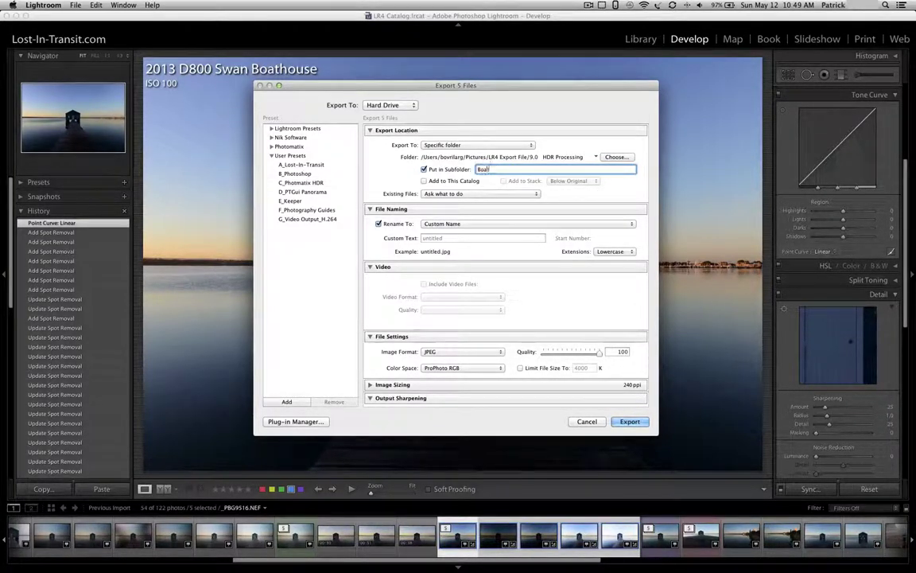
text(house HDR)
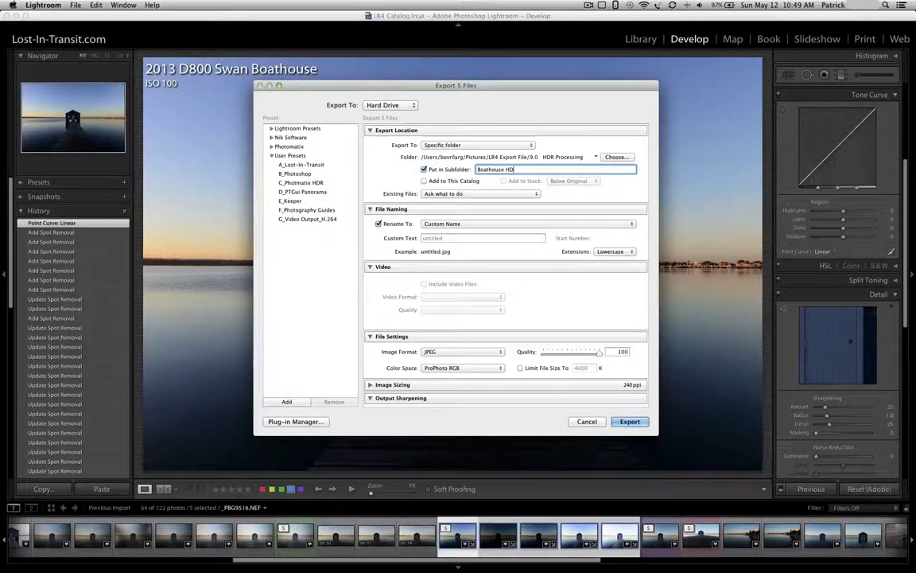
click(460, 237)
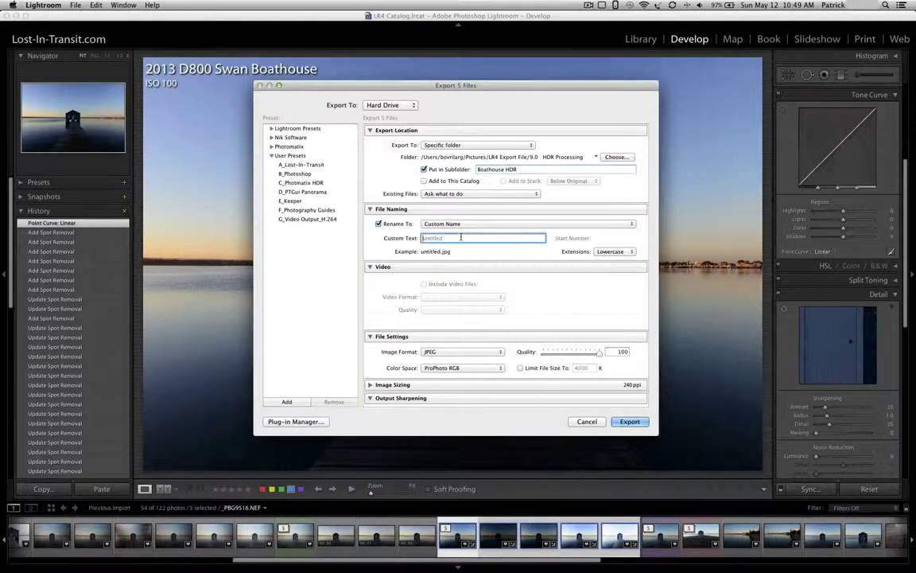
text(Swan)
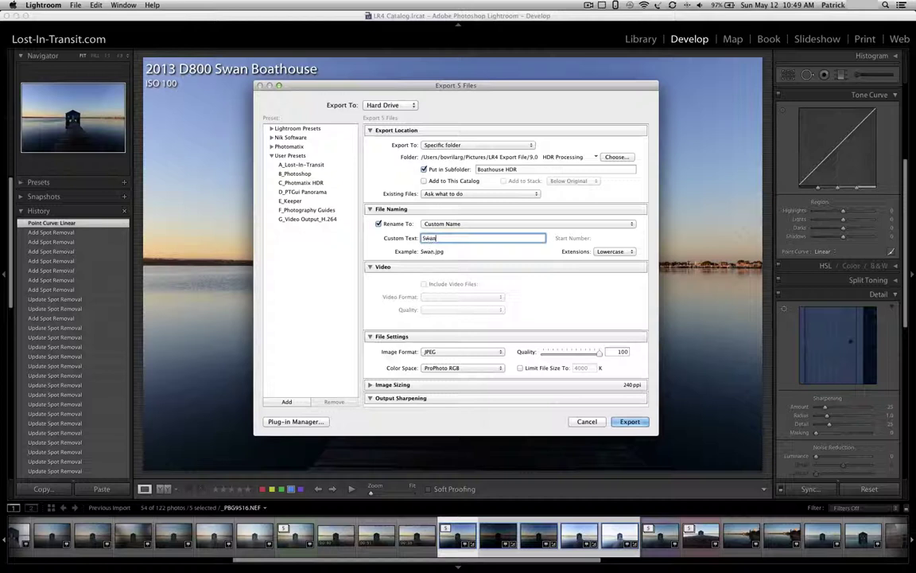
text( Boath)
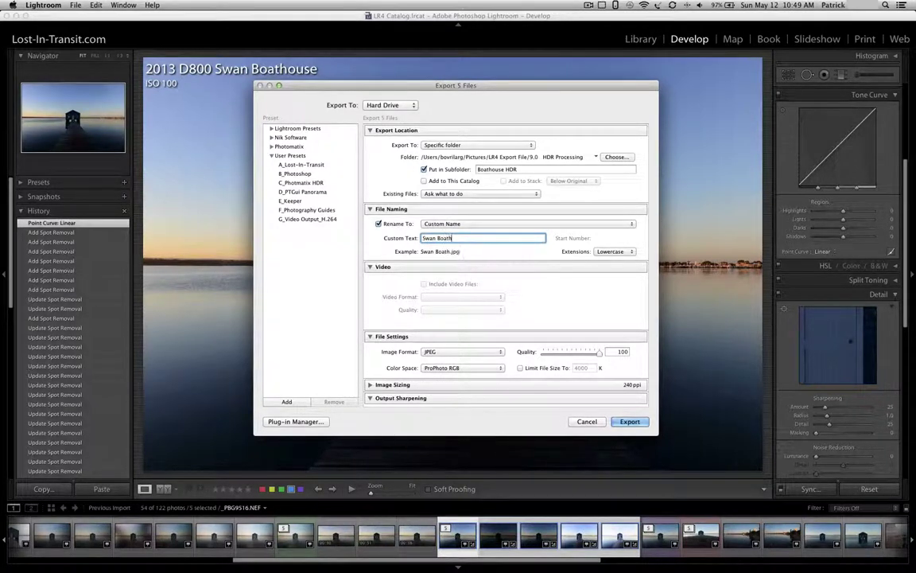
text(ouse (F)
text(erth, Aus)
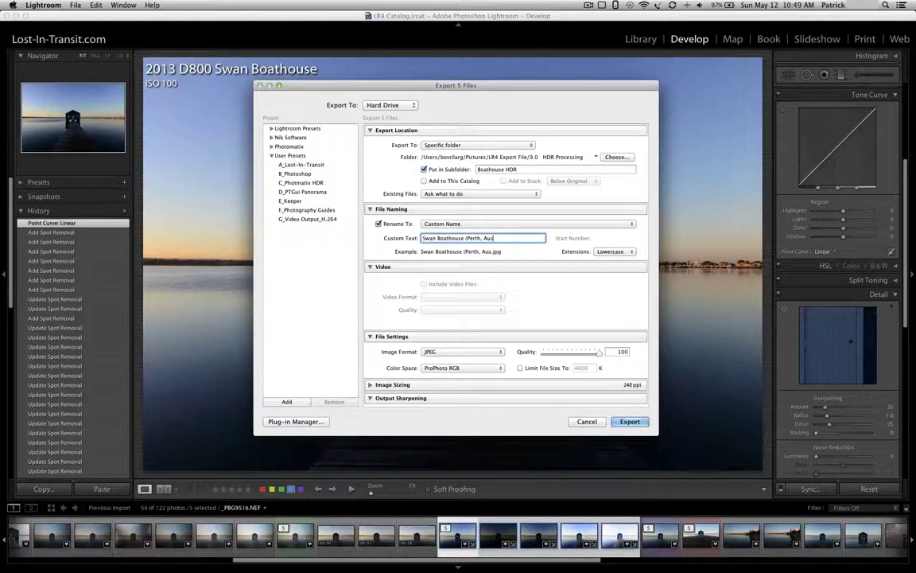
text(tralia)
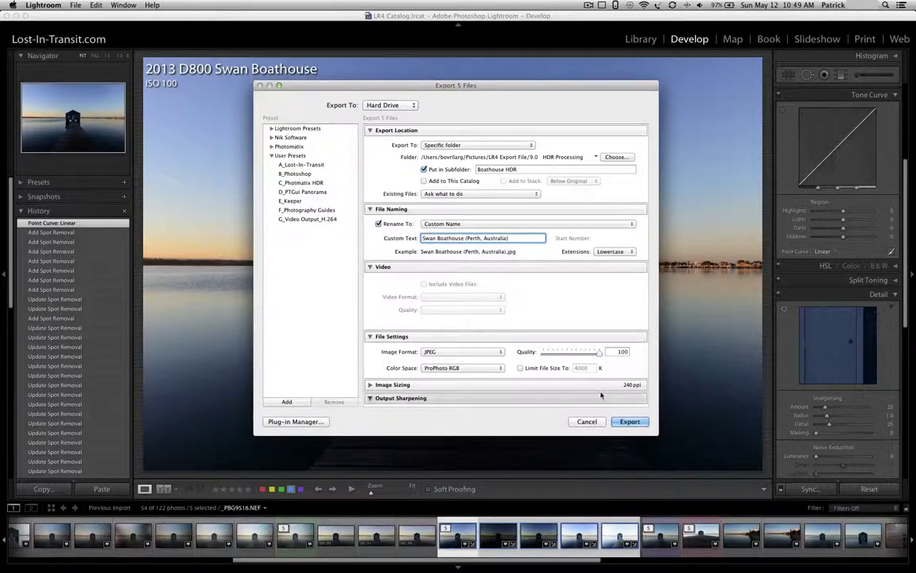
click(629, 422)
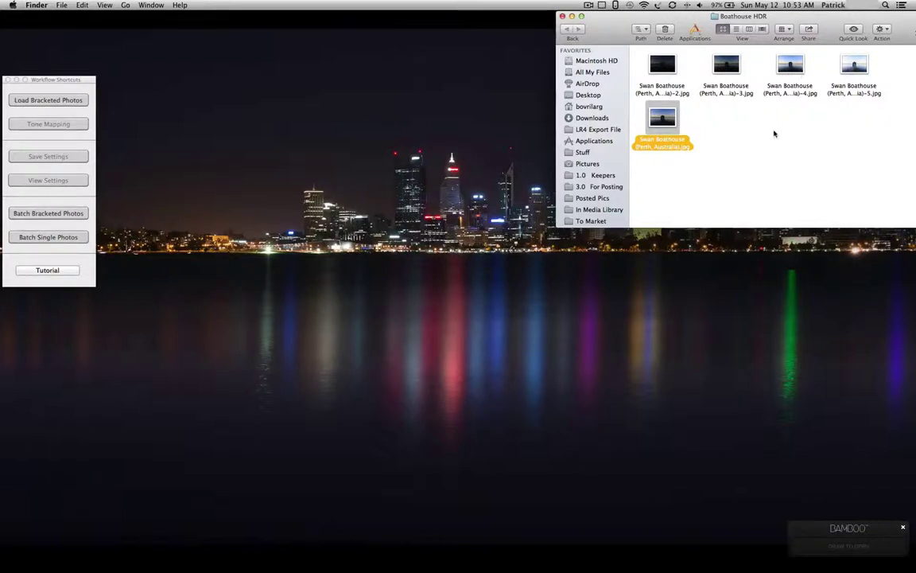
- Drag the five Swan Boathouse JPGs from Finder into Photomatix's bracketed photos list and confirm
click(53, 80)
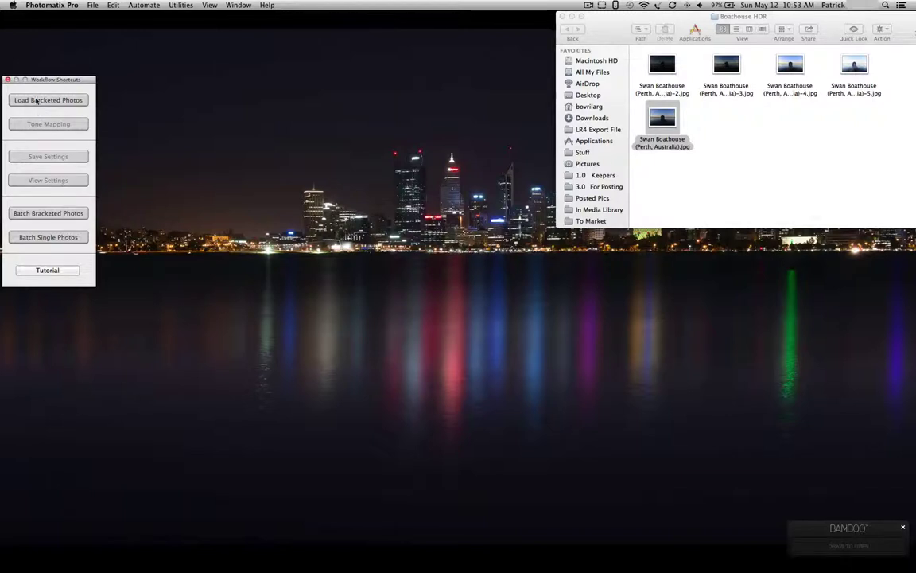
click(35, 99)
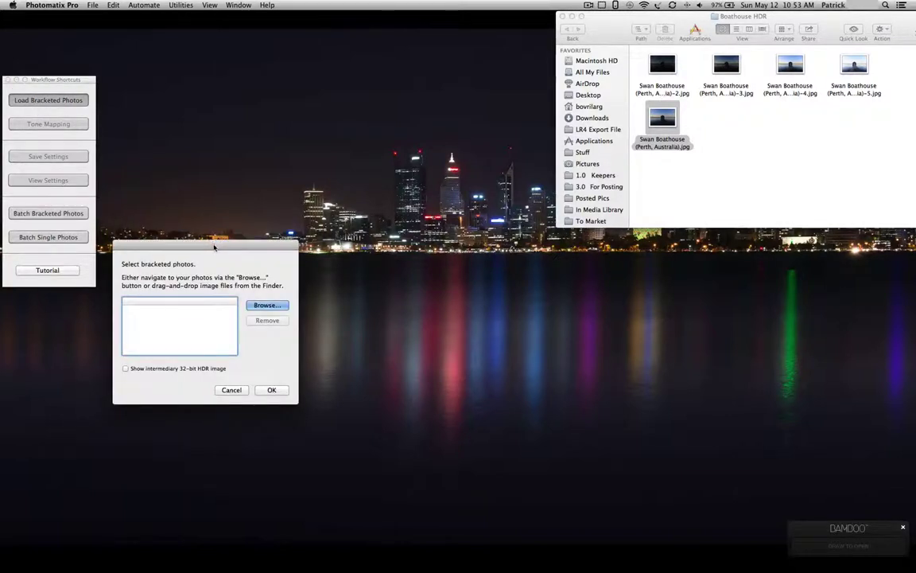
drag(213, 243, 217, 216)
drag(638, 71, 843, 159)
drag(666, 66, 187, 296)
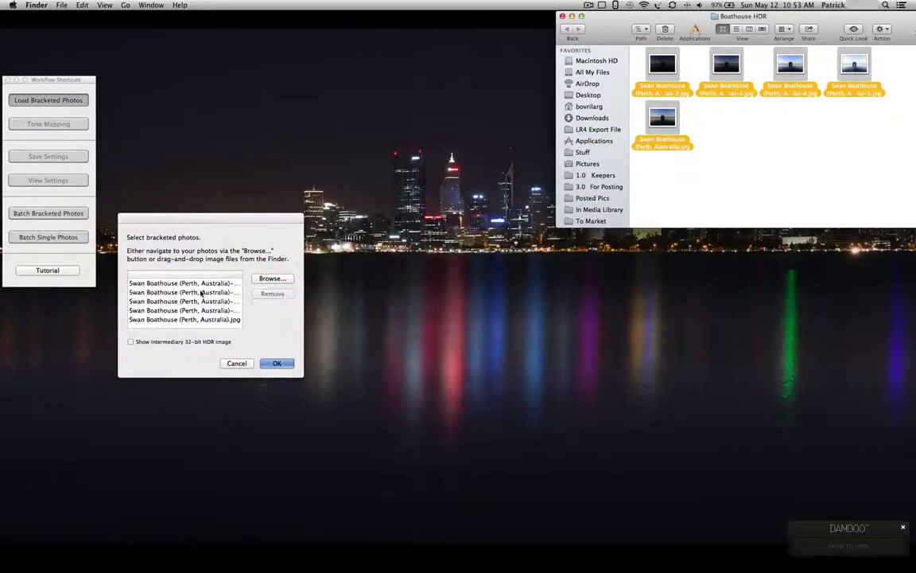
click(277, 363)
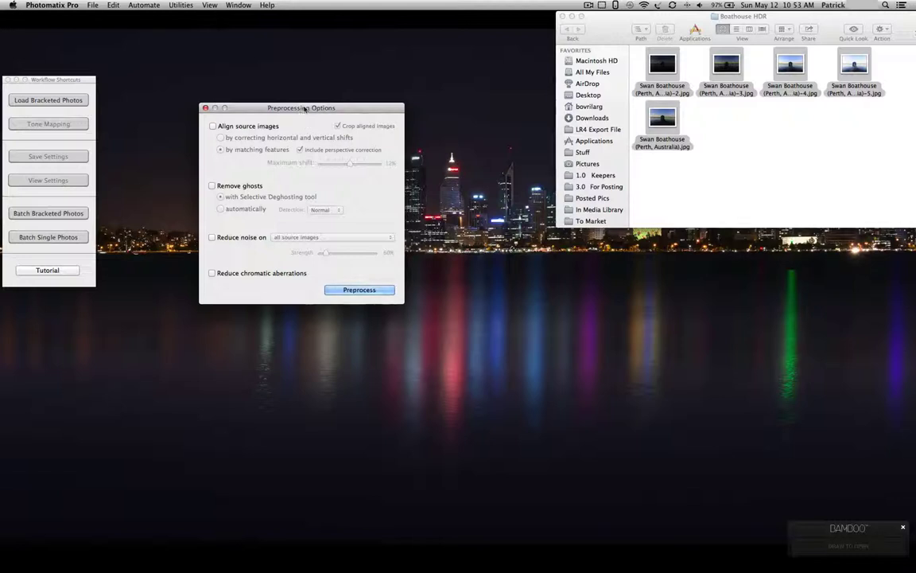
- Leave alignment and ghost removal off, enable noise reduction on source images, raise strength to 90%
drag(302, 108, 306, 107)
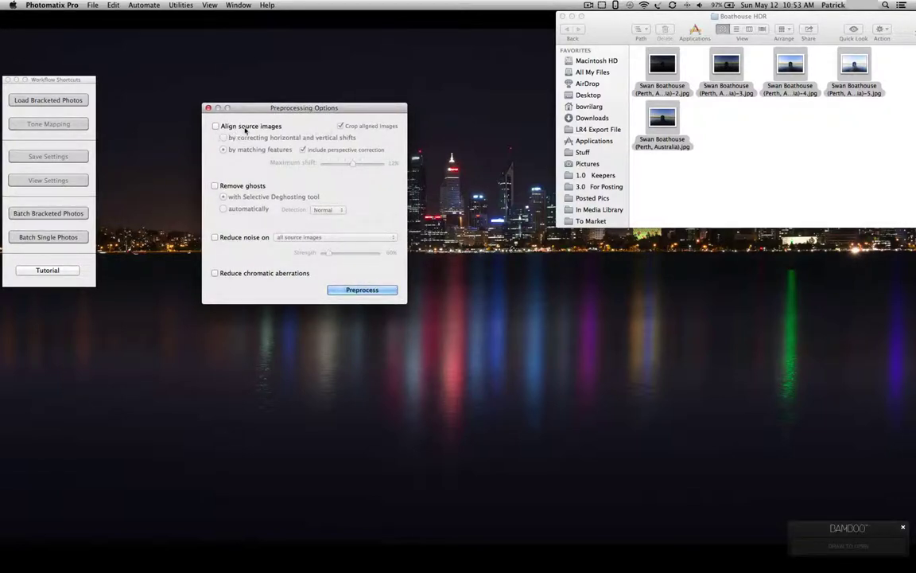
click(214, 127)
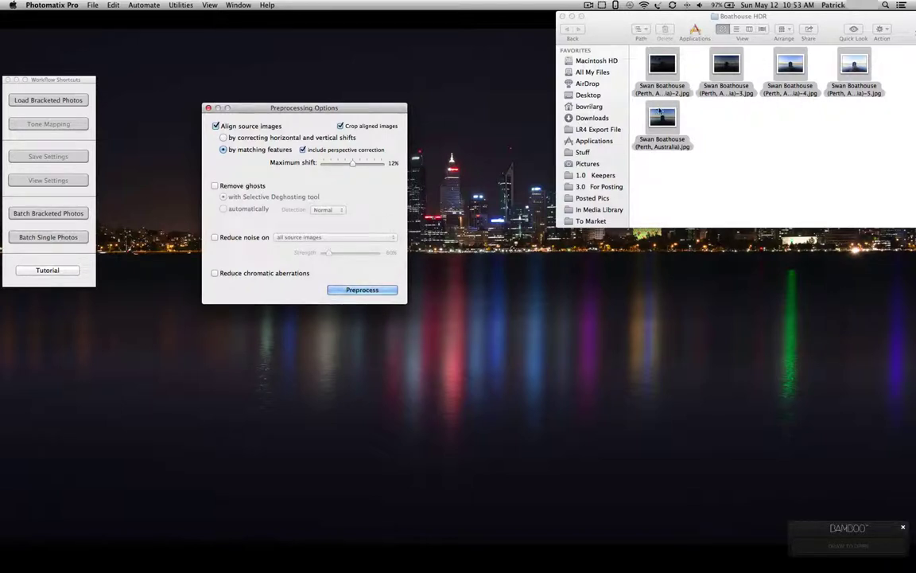
click(216, 126)
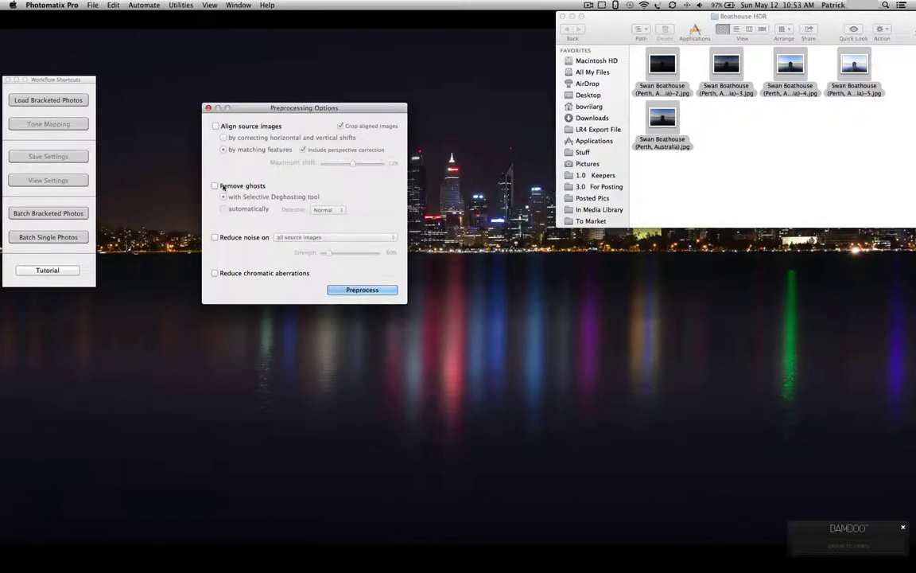
click(215, 185)
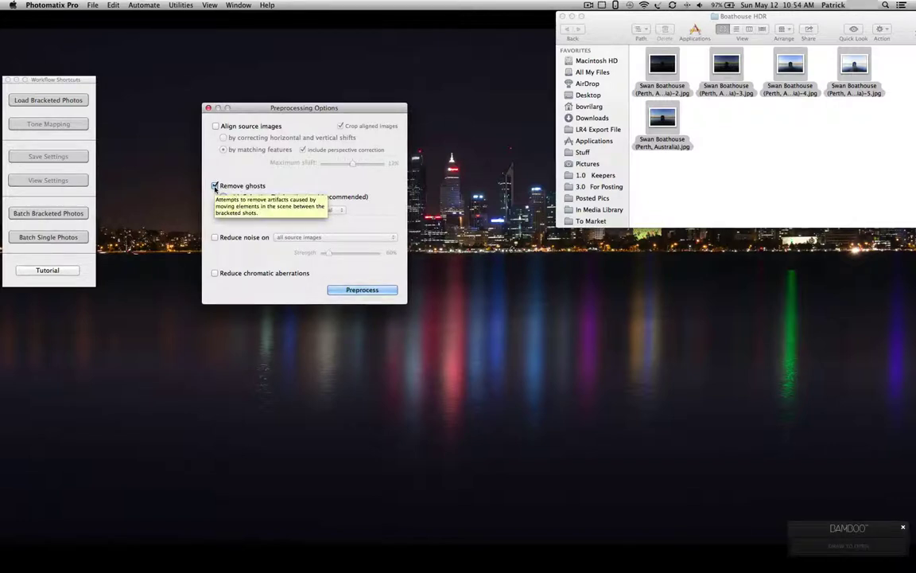
click(214, 186)
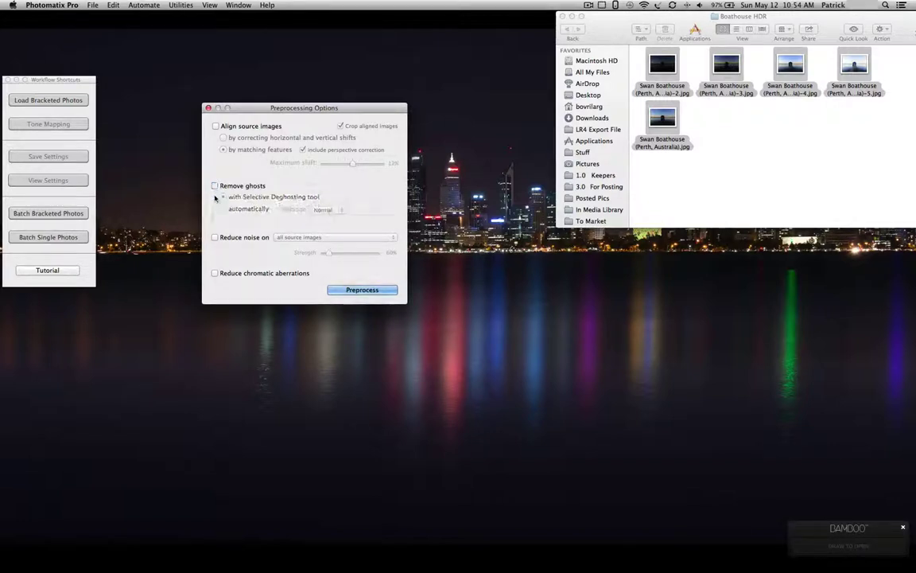
click(215, 238)
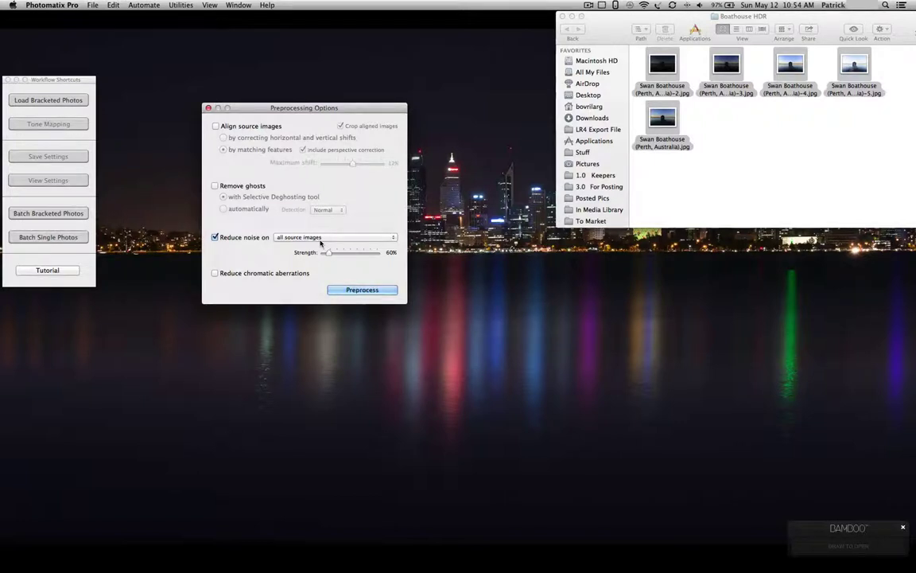
drag(326, 253, 345, 254)
- Run Preprocess to merge the five brackets into an HDR with Details Enhancer preview
click(364, 291)
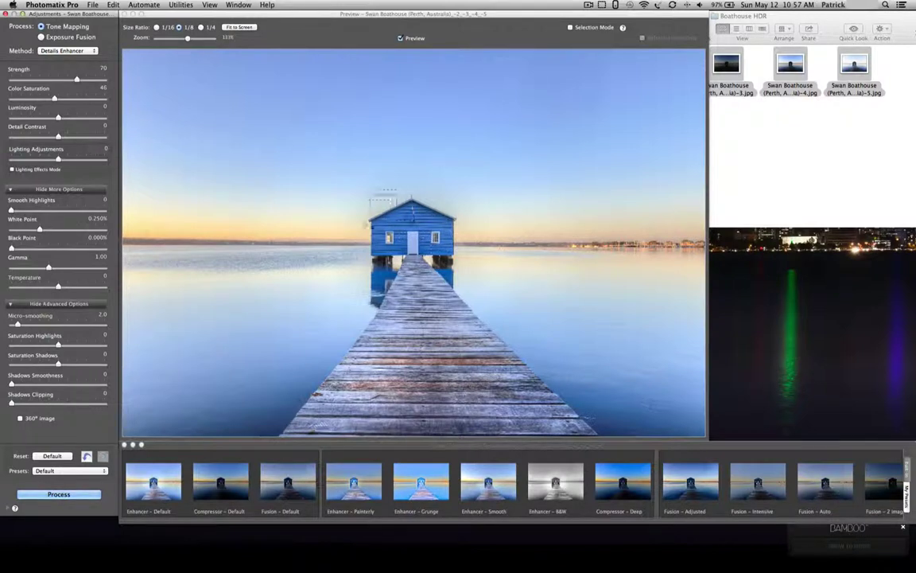
- Open the Loupe and inspect the boathouse roof, flag, and left and right edges
click(374, 224)
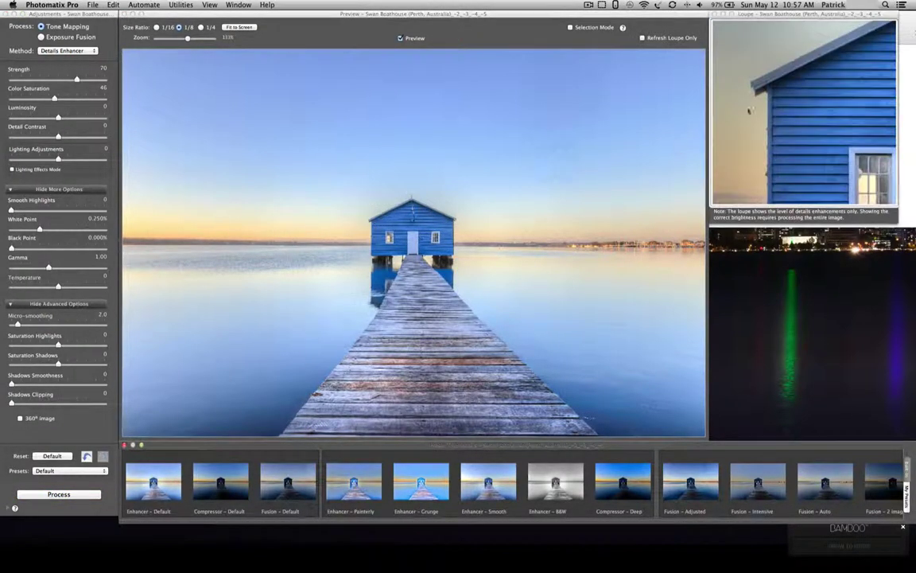
click(411, 203)
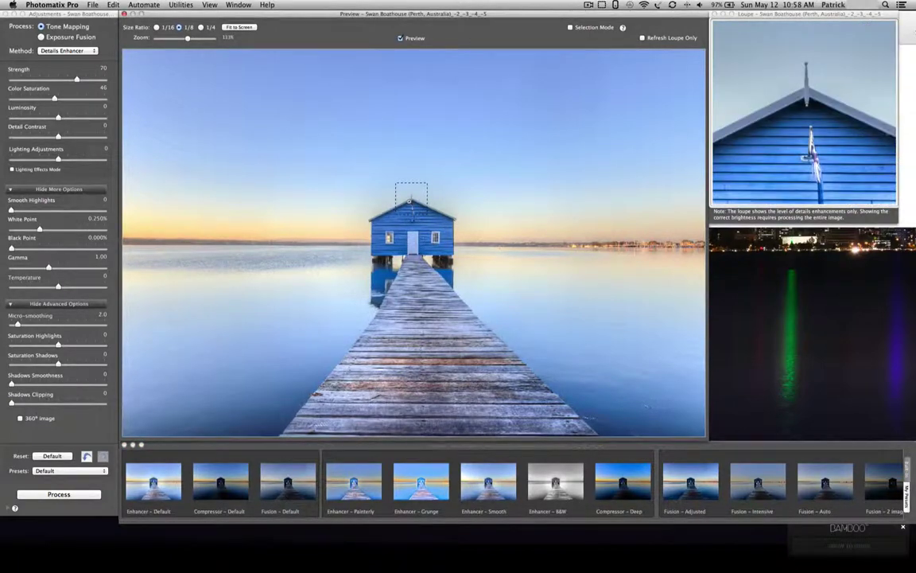
click(455, 227)
click(457, 227)
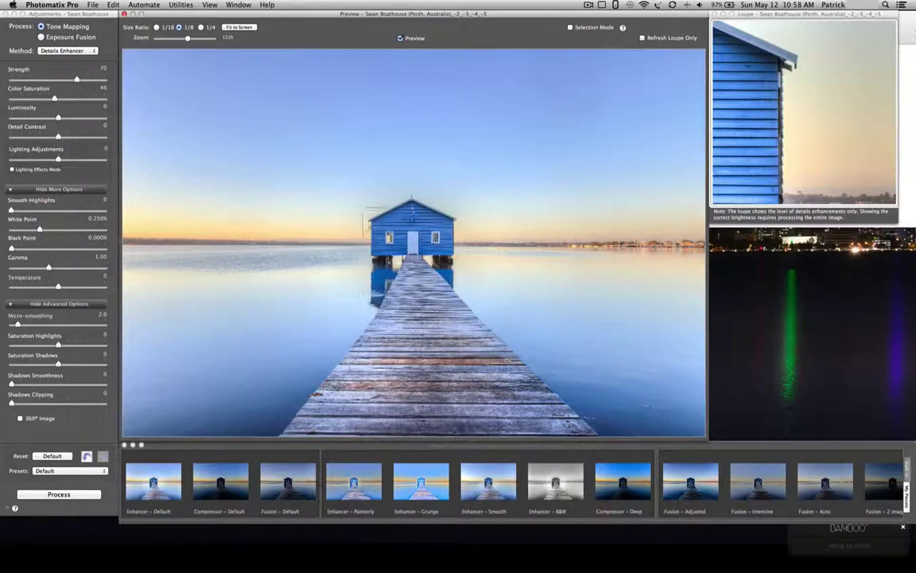
click(368, 229)
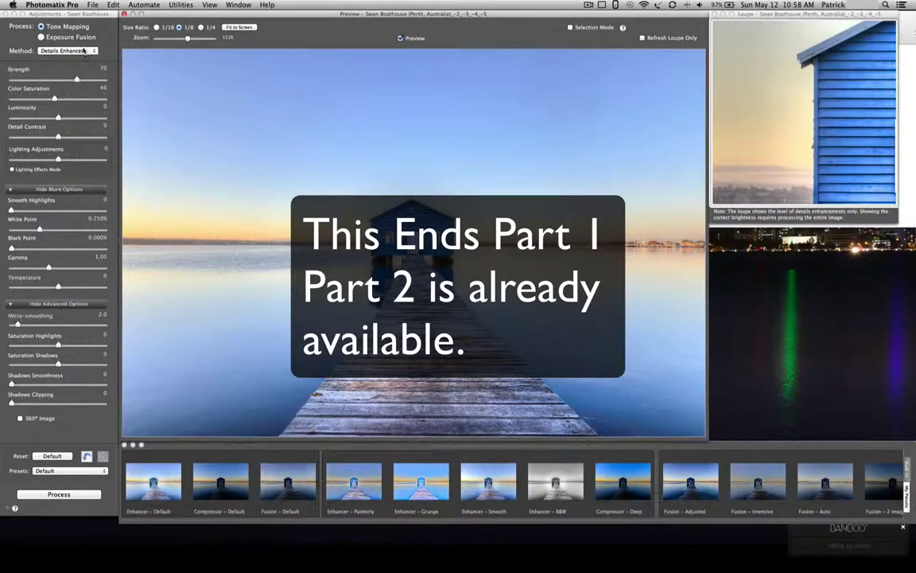
- Compare tone-mapping Strength values in the Adjustments panel, settling at 22
click(68, 15)
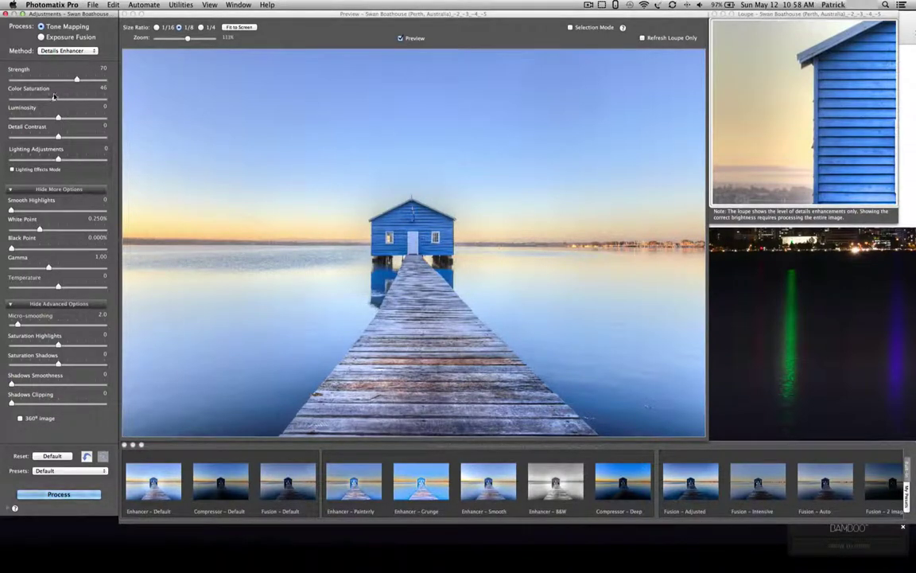
drag(77, 80, 10, 80)
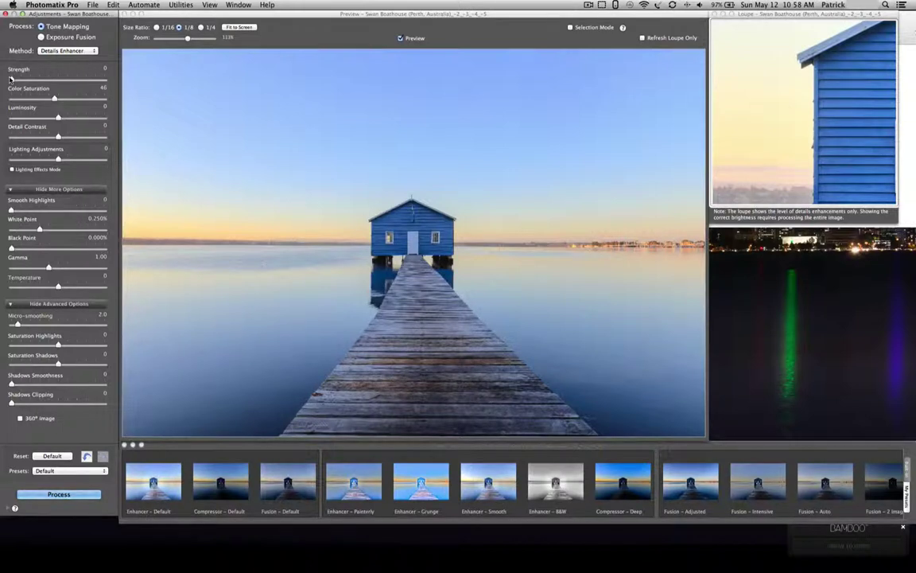
drag(11, 80, 32, 79)
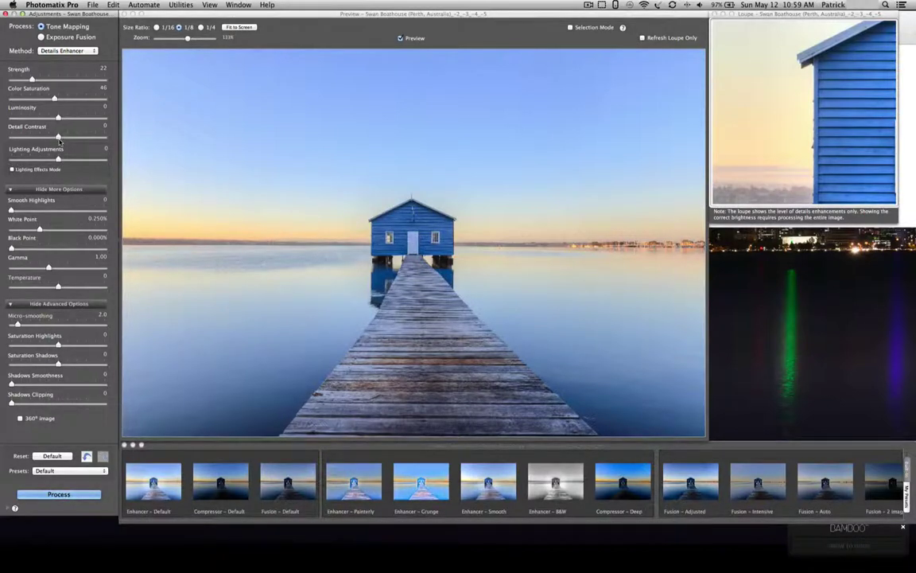
- Set Detail Contrast to +5.7 and Lighting Adjustments to +10.0
drag(68, 139, 82, 138)
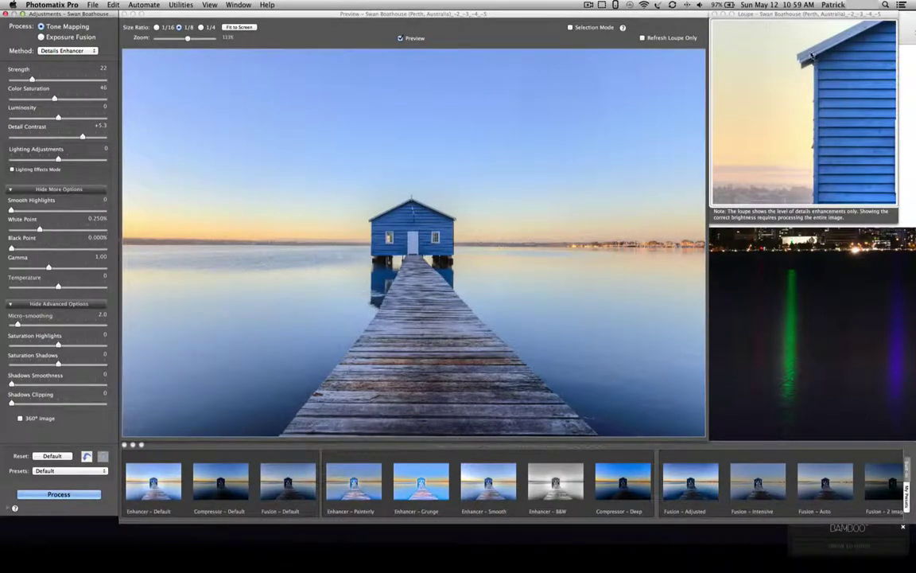
click(16, 137)
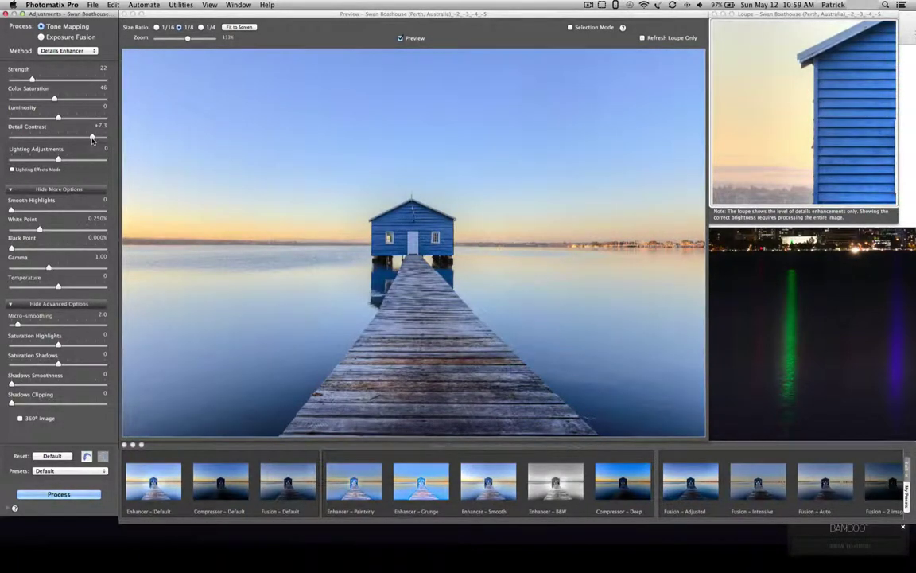
drag(92, 140, 85, 139)
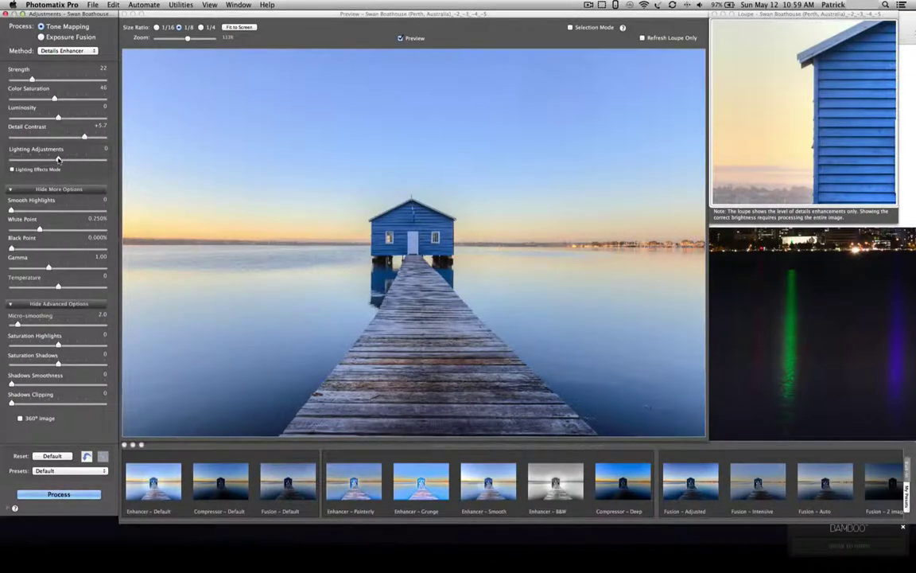
drag(57, 159, 104, 161)
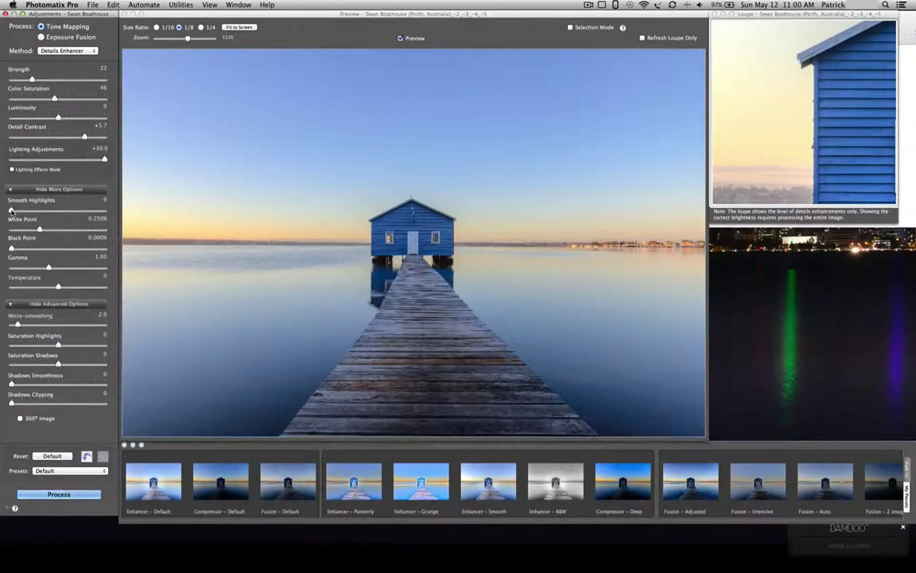
- Magnify the distant skyline and raise Smooth Highlights to 41
click(226, 239)
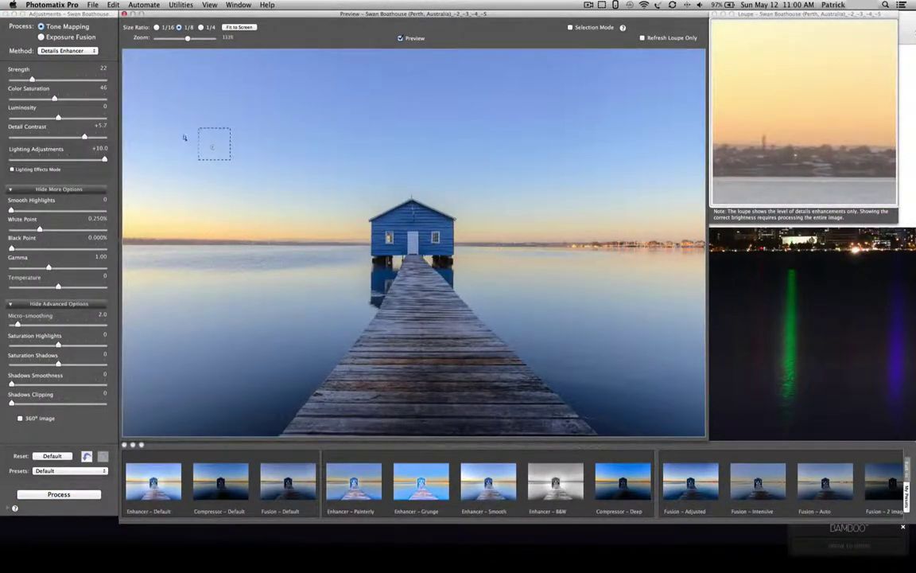
drag(11, 209, 17, 210)
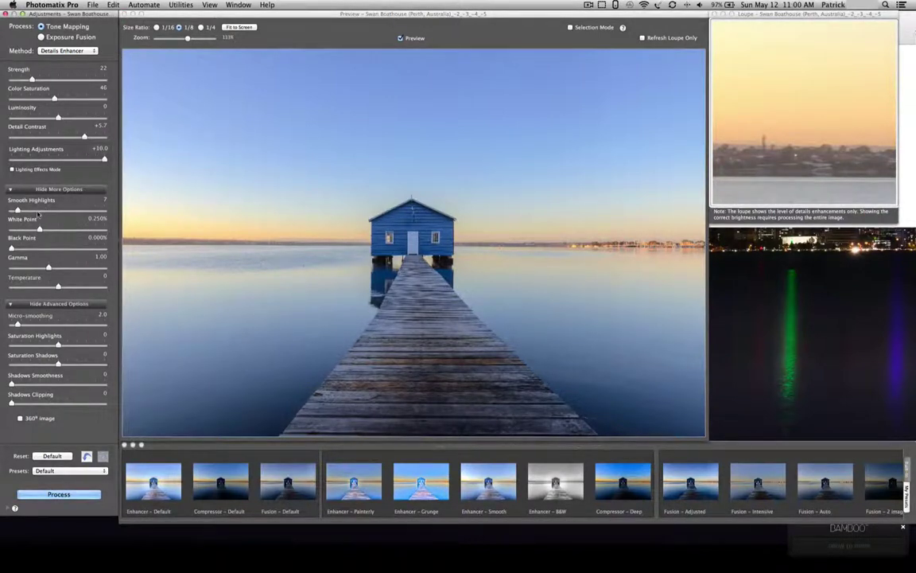
click(38, 211)
click(45, 211)
drag(45, 212, 49, 213)
- Set Black Point 1.787%, Gamma 0.99, Temperature -1.3 and Micro-smoothing 9.5
drag(12, 249, 41, 251)
drag(40, 249, 64, 251)
mouse_move(49, 269)
mouse_down()
mouse_move(66, 270)
mouse_move(49, 268)
mouse_up()
mouse_move(59, 287)
mouse_down()
mouse_move(82, 291)
mouse_move(40, 288)
mouse_move(52, 289)
mouse_up()
click(274, 256)
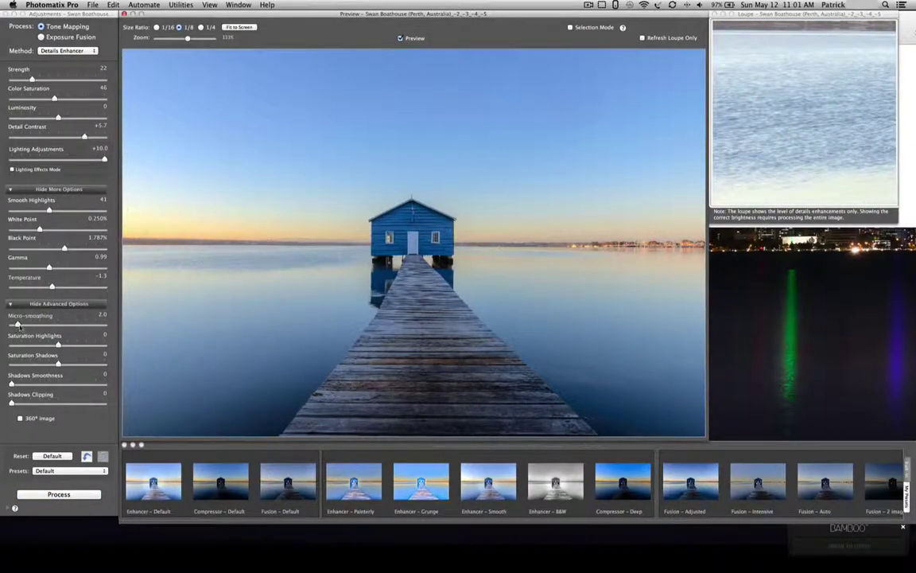
drag(17, 325, 40, 326)
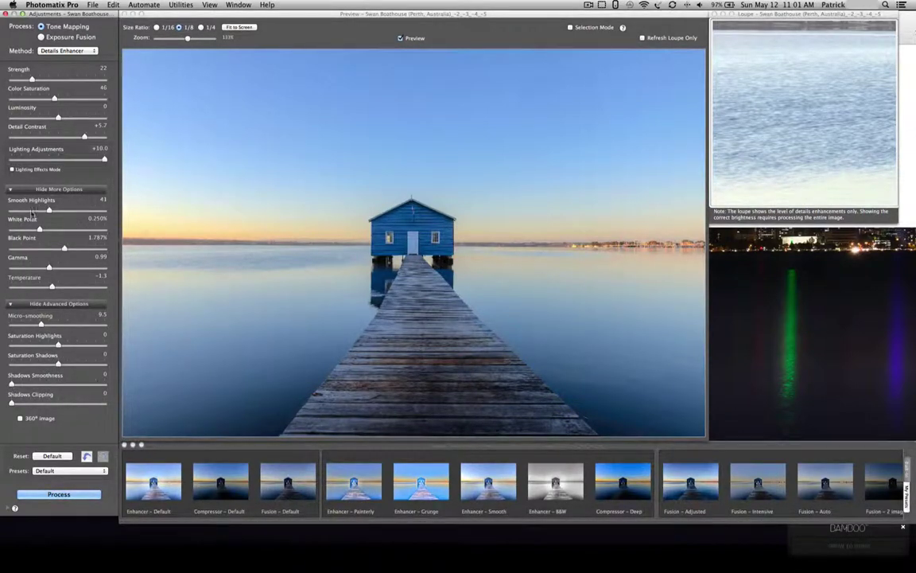
- Magnify the pier edge in the preview and set Shadows Smoothness to 42
click(296, 399)
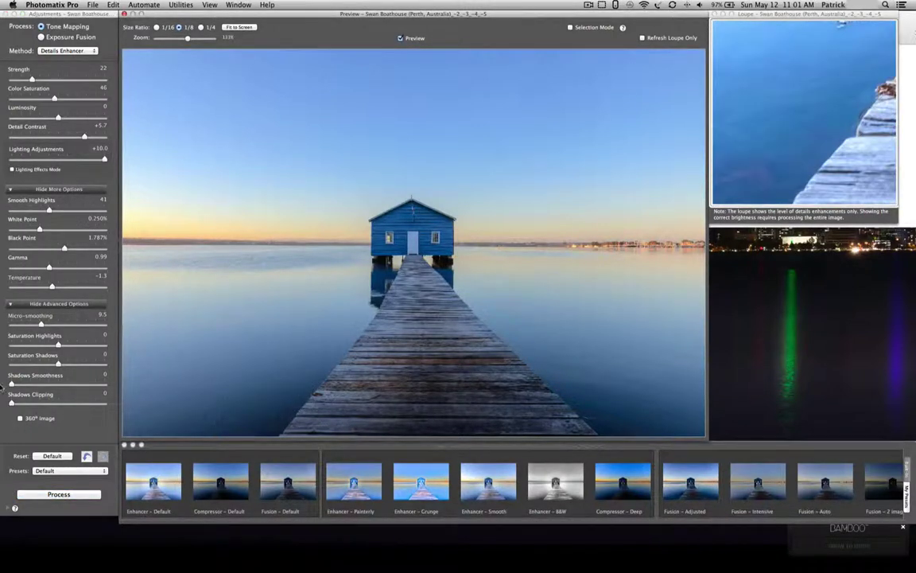
drag(13, 384, 51, 385)
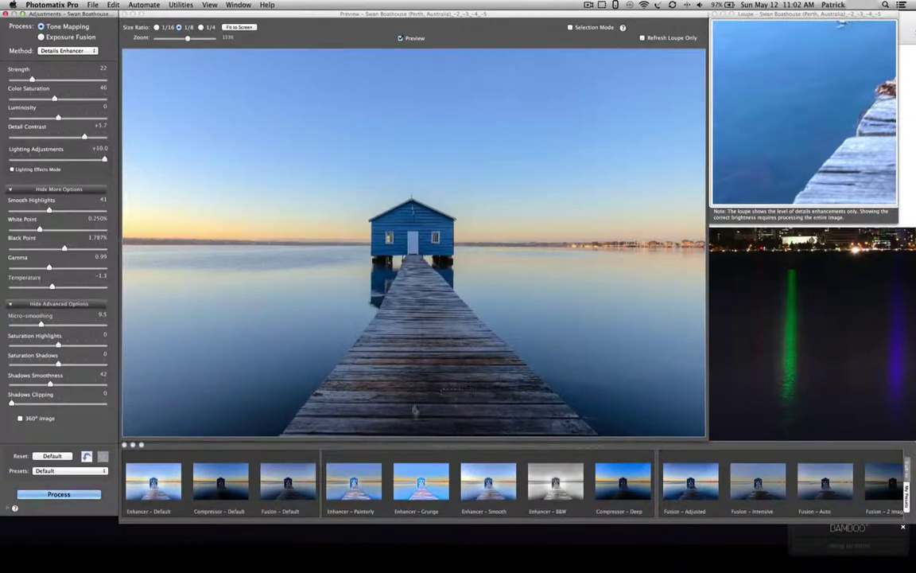
- Process the full boathouse image with the current Details Enhancer settings
click(86, 497)
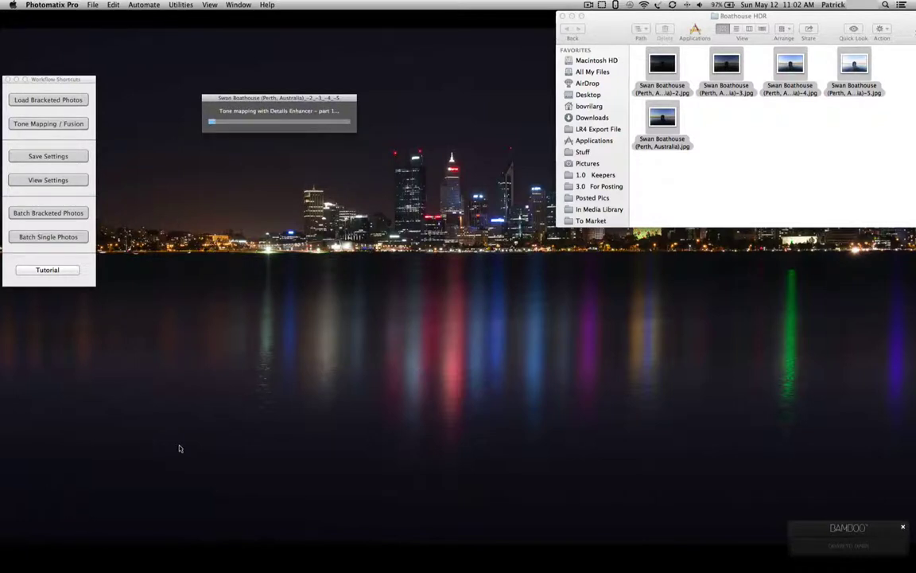